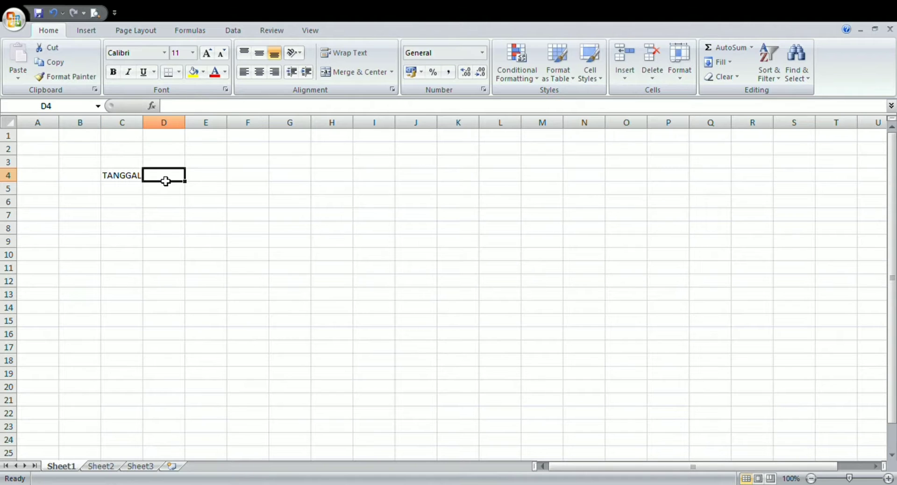
- Enter the column headers URAIAN in D4 and DEBET in E4
type("URA")
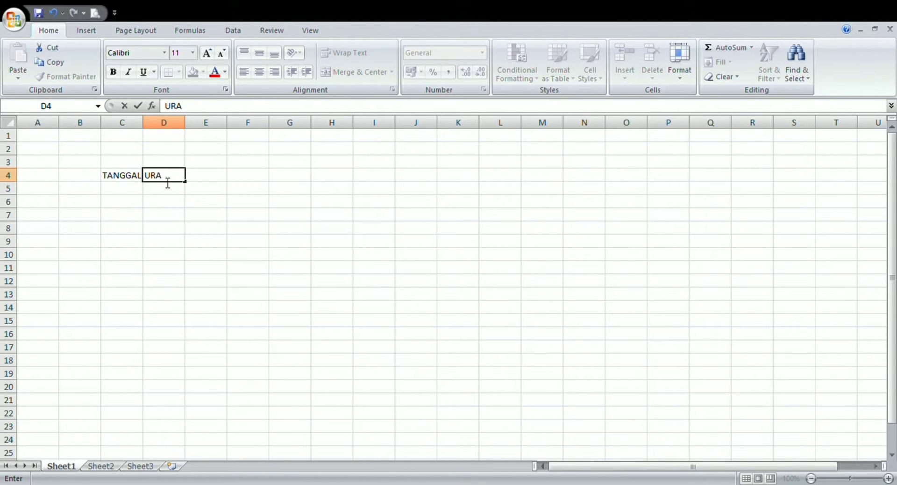
type("IAN")
left_click(212, 182)
type("D")
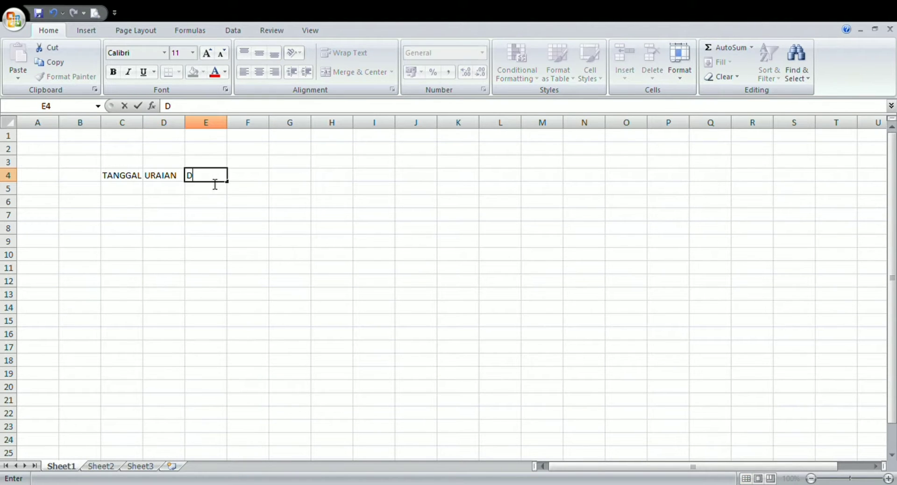
type("EBET")
- Enter the column headers KREDIT in F4 and SALDO in G4
left_click(249, 175)
type("K")
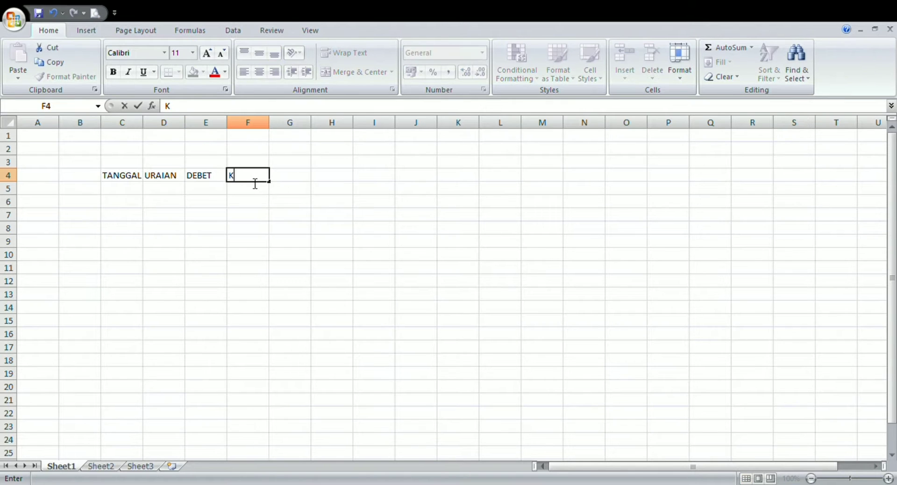
type("REDIT SALDO")
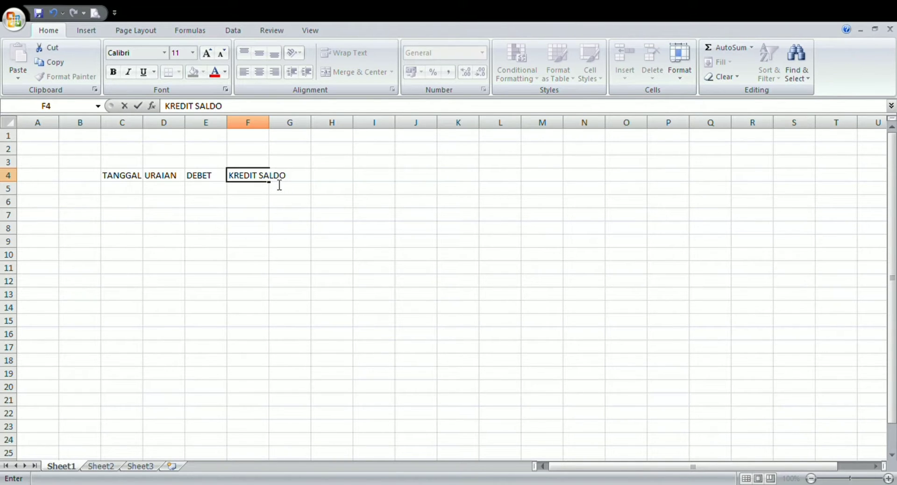
key("BackSpace")
key("BackSpace")
key("BackSpace")
key("BackSpace")
left_click(343, 178)
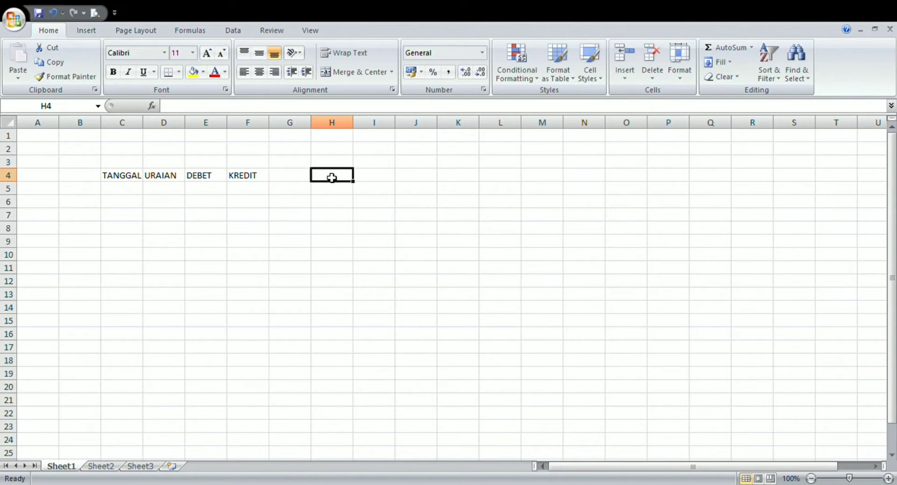
left_click(300, 179)
type("SALDO")
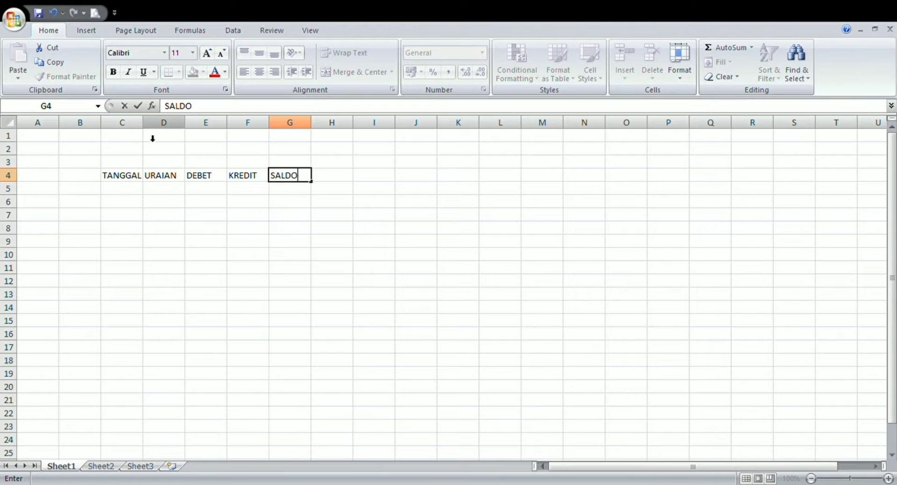
- Widen columns C through G, making the URAIAN column by far the widest
left_click(140, 122)
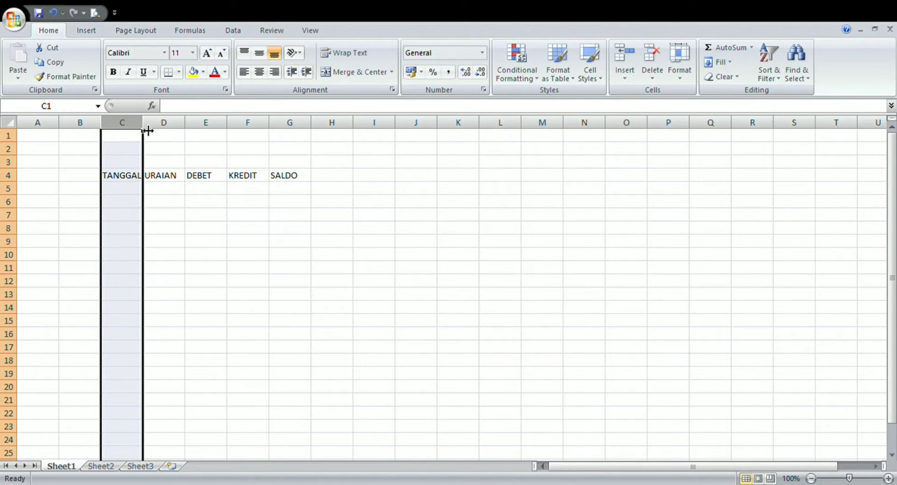
left_click_drag(147, 131, 278, 138)
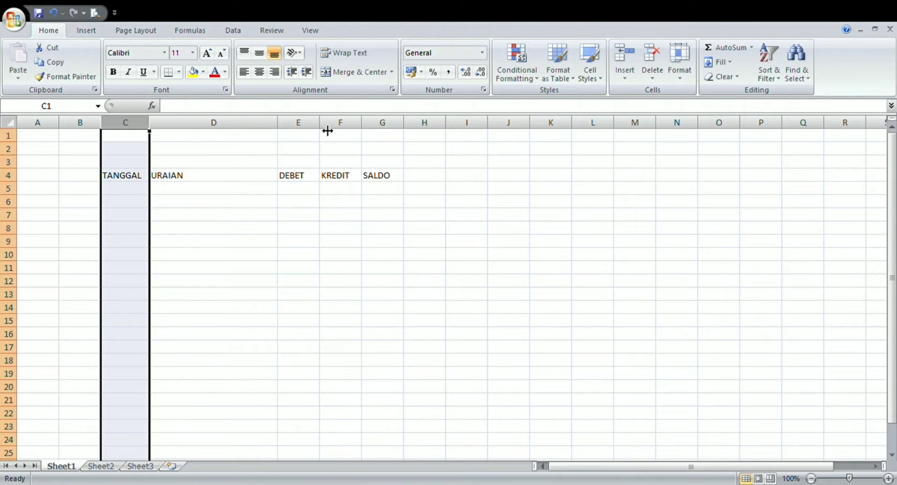
left_click_drag(324, 128, 427, 130)
left_click(246, 180)
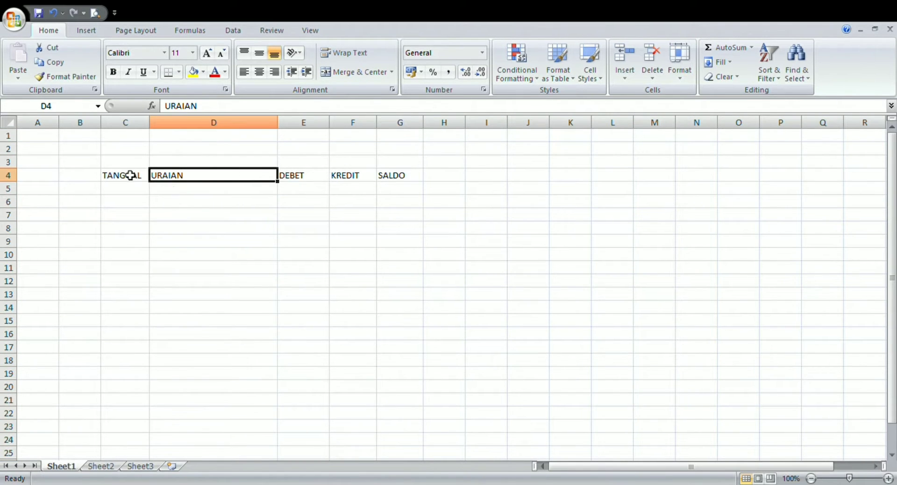
- Apply all borders to the table range C4:G25
left_click_drag(128, 180, 407, 457)
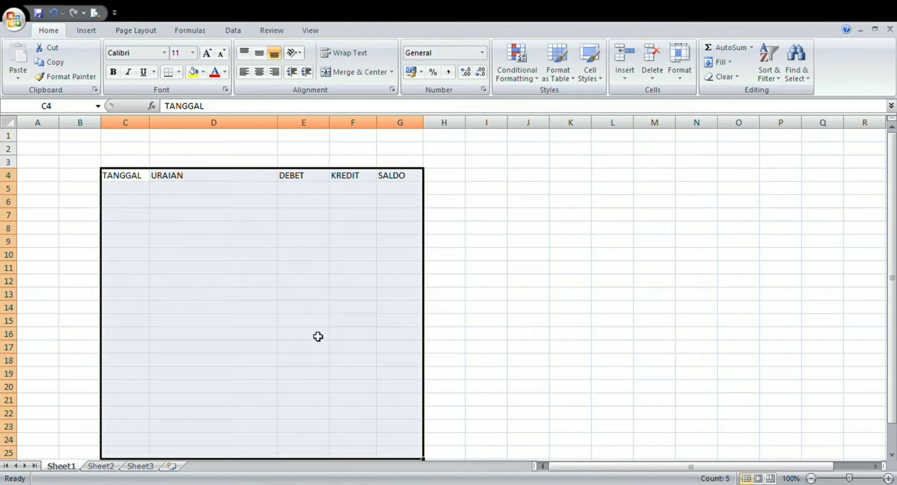
left_click(179, 74)
left_click(173, 173)
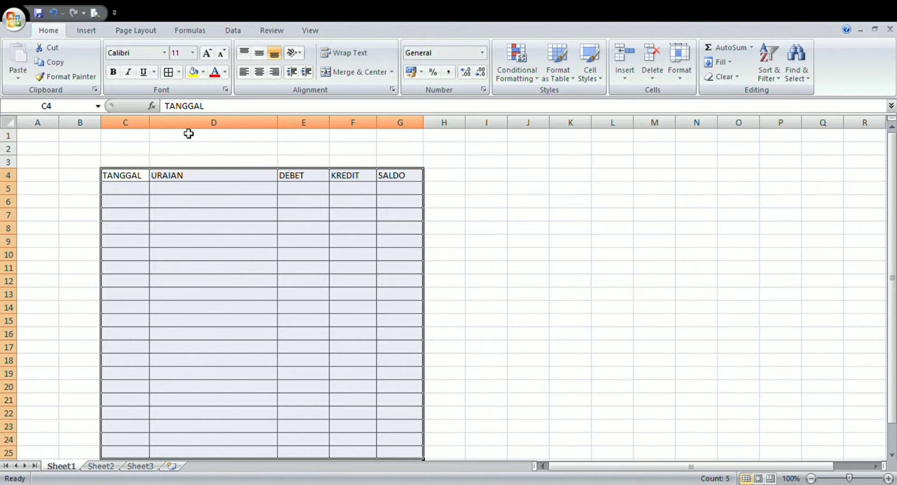
- Hide the worksheet gridlines so only the table borders show
left_click(132, 33)
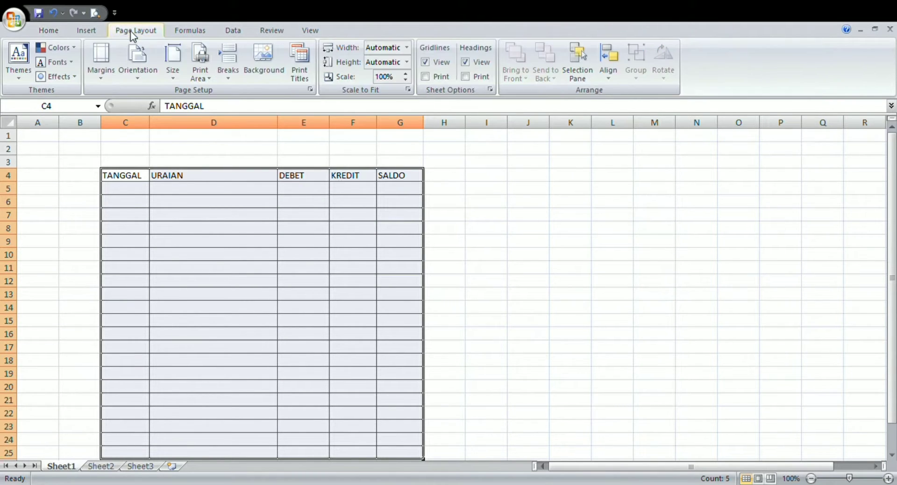
left_click(426, 62)
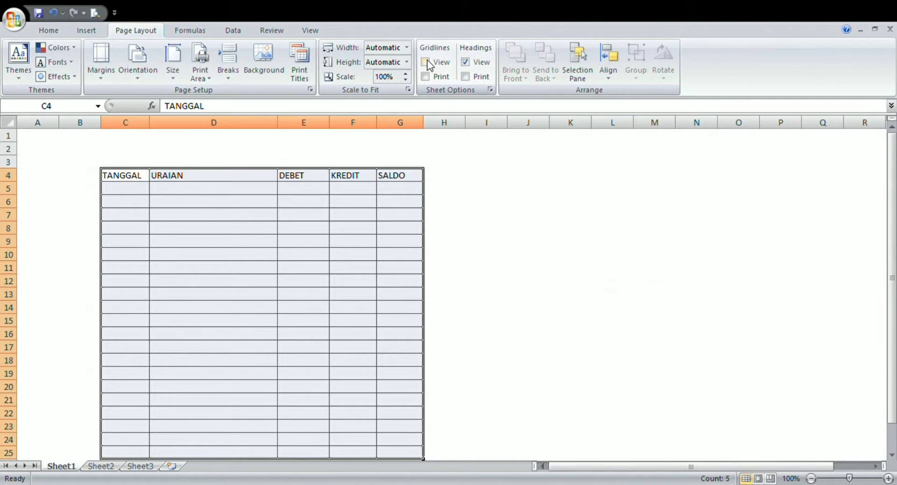
left_click(318, 241)
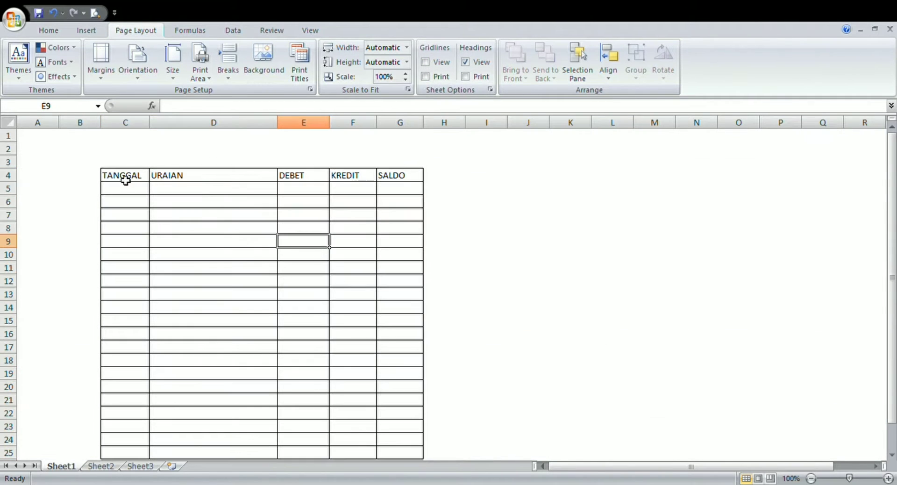
- Center the header row C4:G4 horizontally and vertically and make it bold
left_click_drag(124, 176, 399, 178)
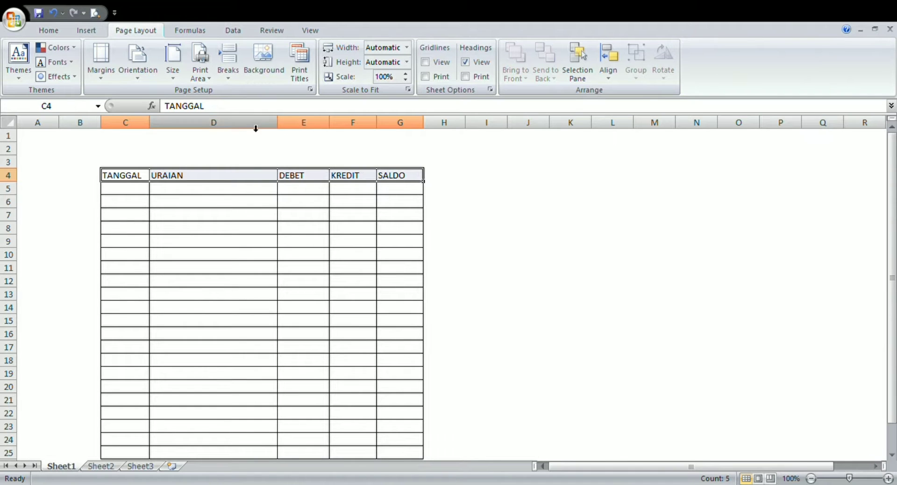
left_click(45, 30)
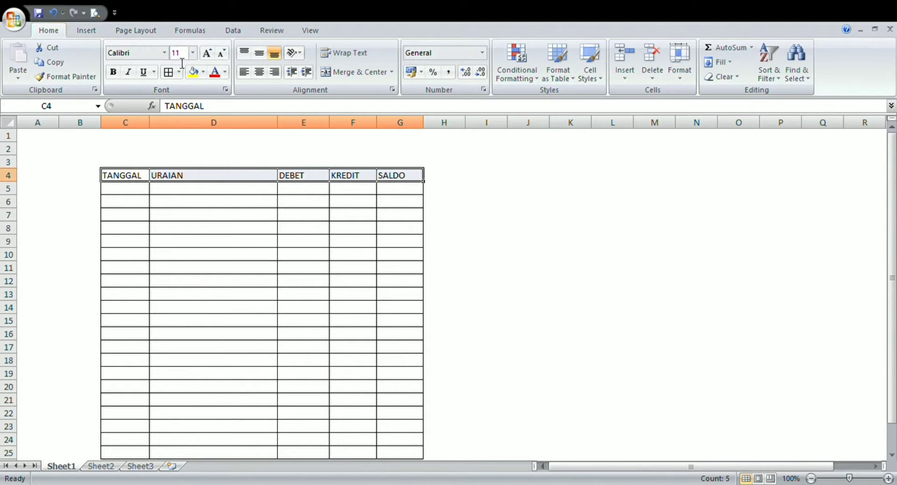
left_click(260, 73)
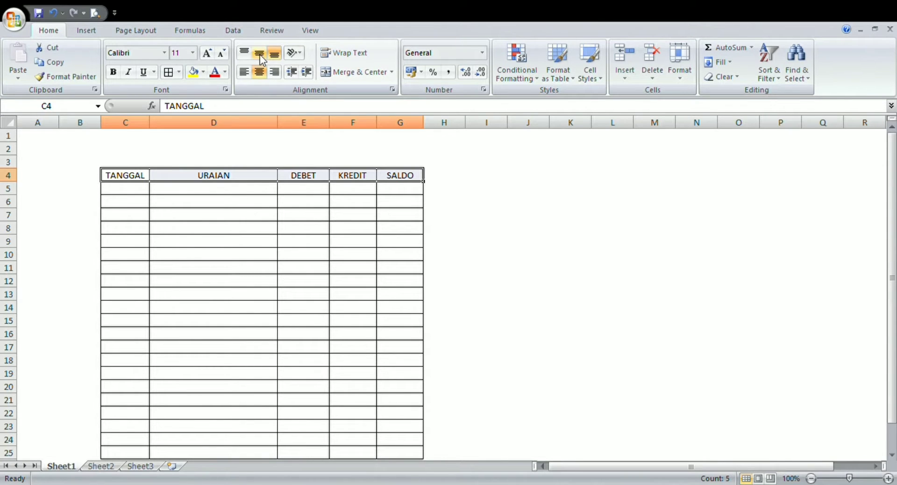
left_click(260, 53)
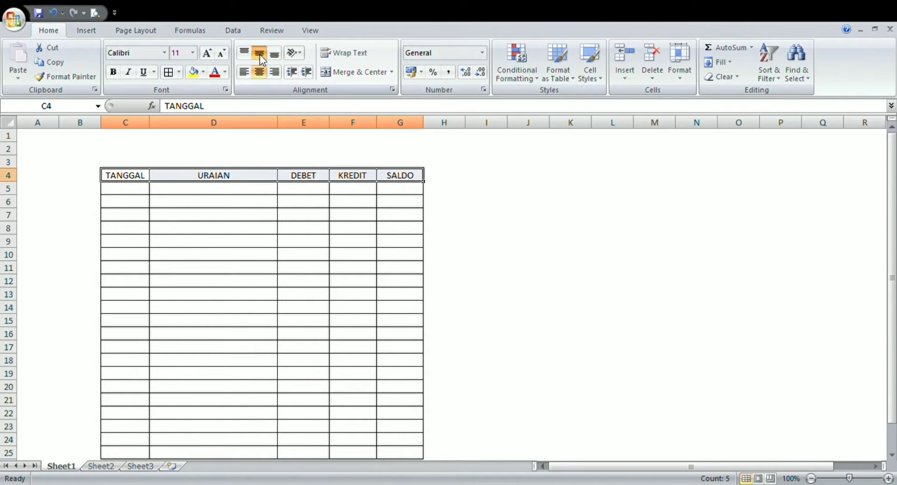
left_click(112, 72)
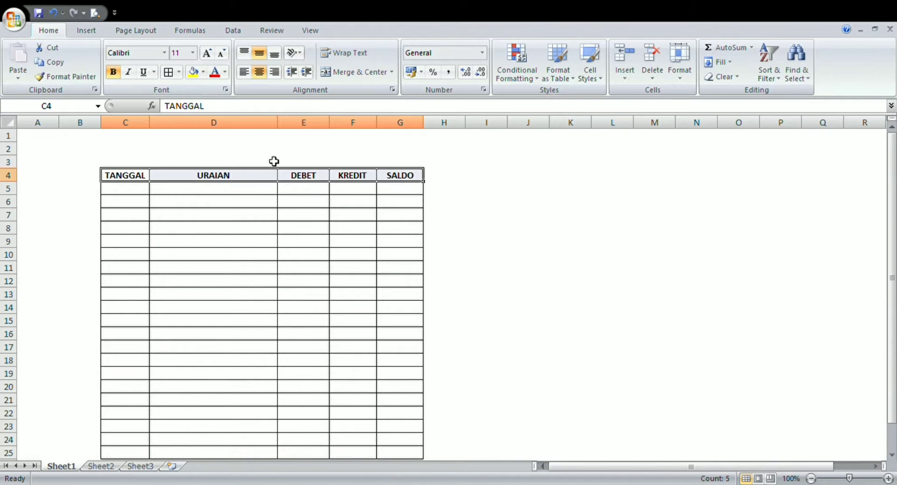
- Apply the comma number style to the DEBET, KREDIT and SALDO cells E5:G25
left_click(286, 191)
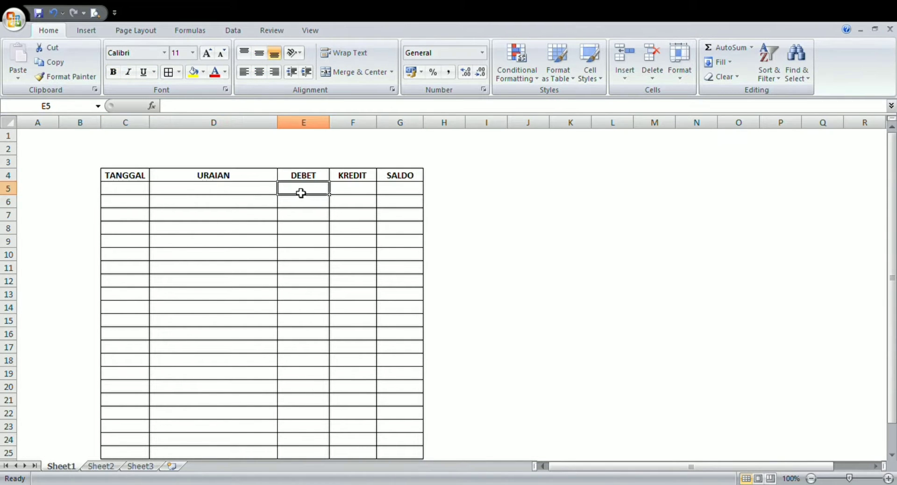
left_click_drag(300, 192, 398, 432)
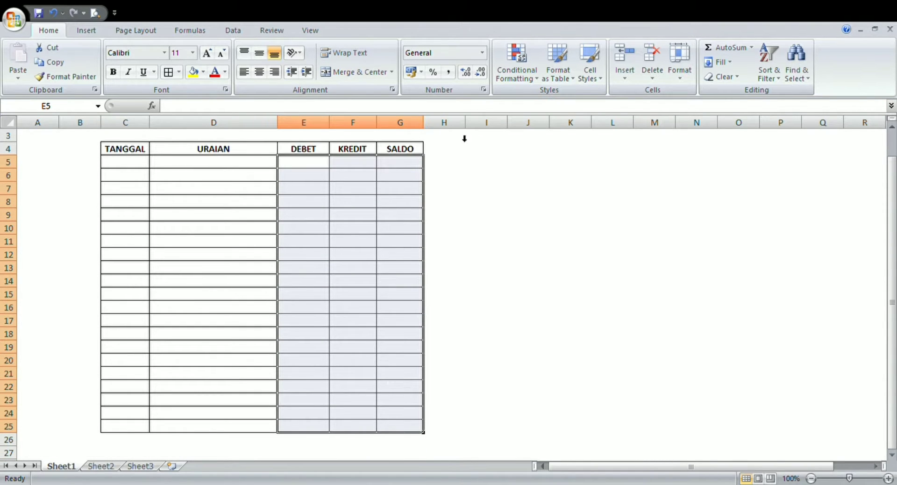
left_click(448, 73)
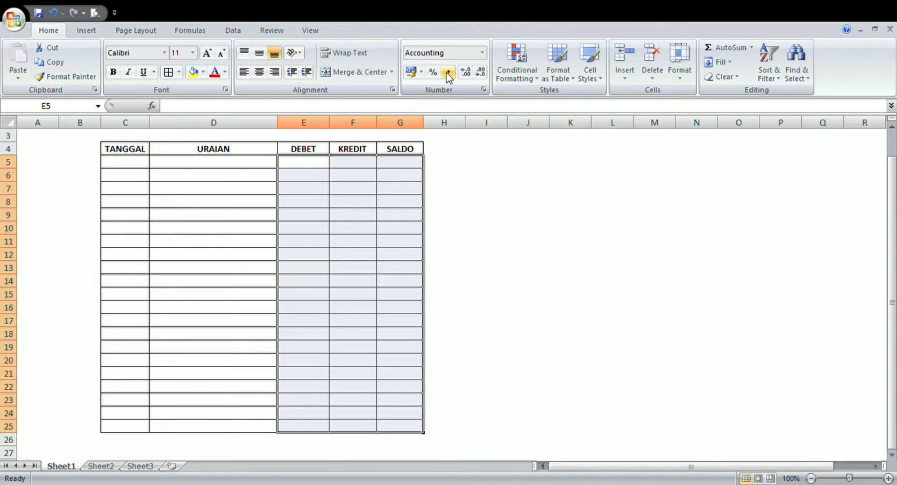
- Enter the title BUKU KAS HARIAN in cell D1 above the table
key("ctrl+Up")
key("ctrl+Up")
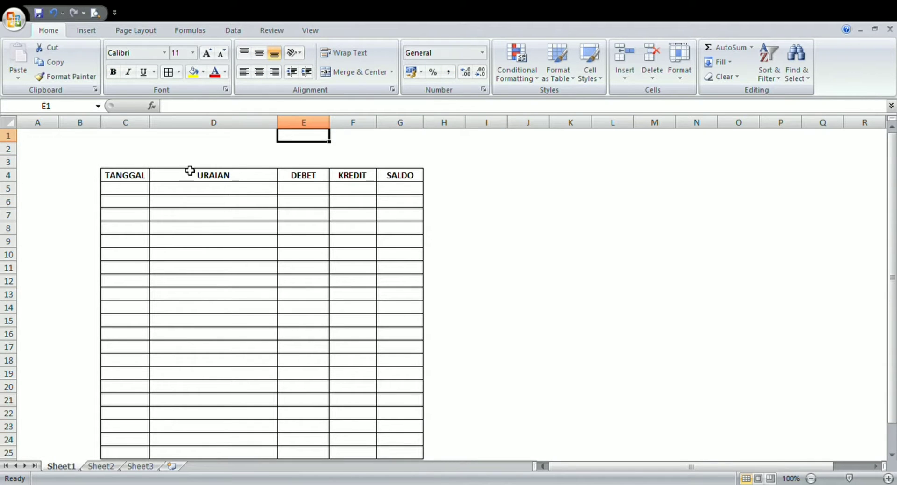
key("Left")
type("B")
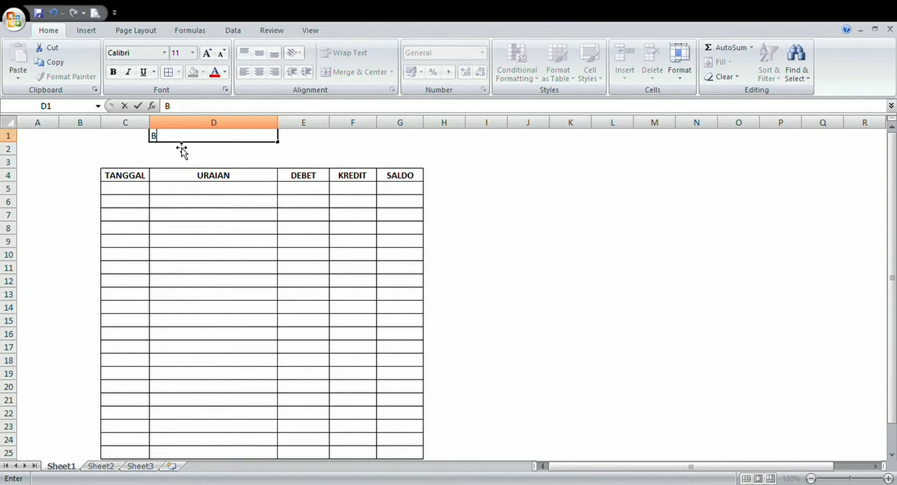
type("UKU KAS HARIAN")
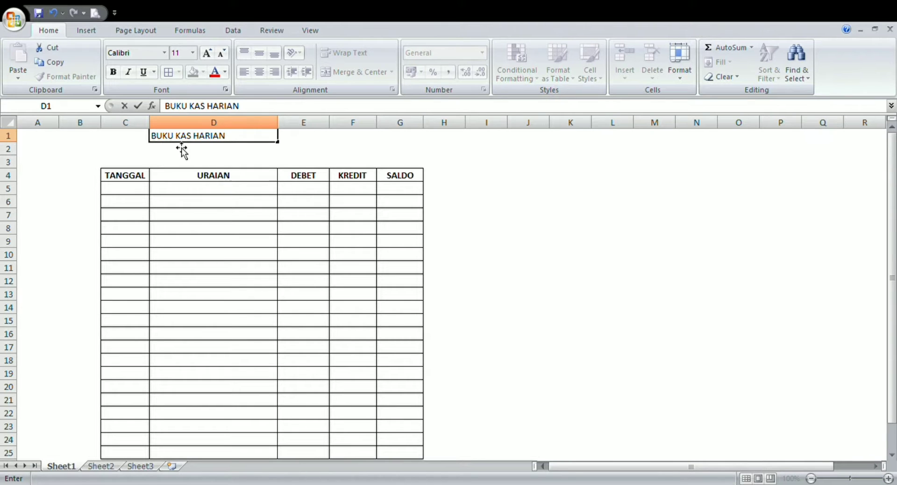
key("Return")
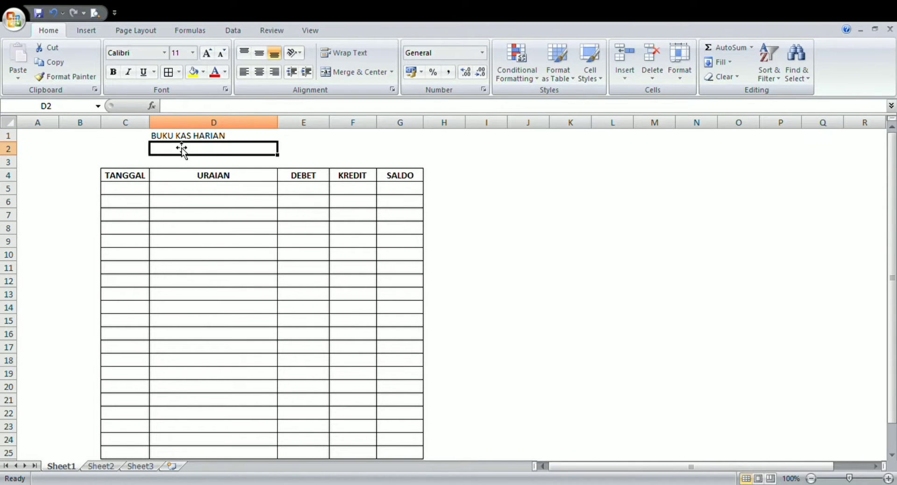
- Enter the business name KEDAI KOPI CERIA in cell D2 below the title
type("KEDAI")
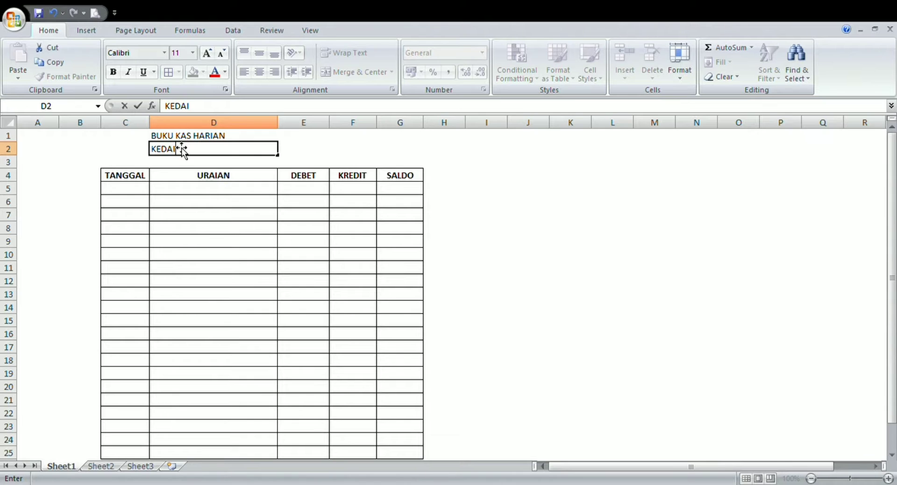
type(" KOPI CERIA")
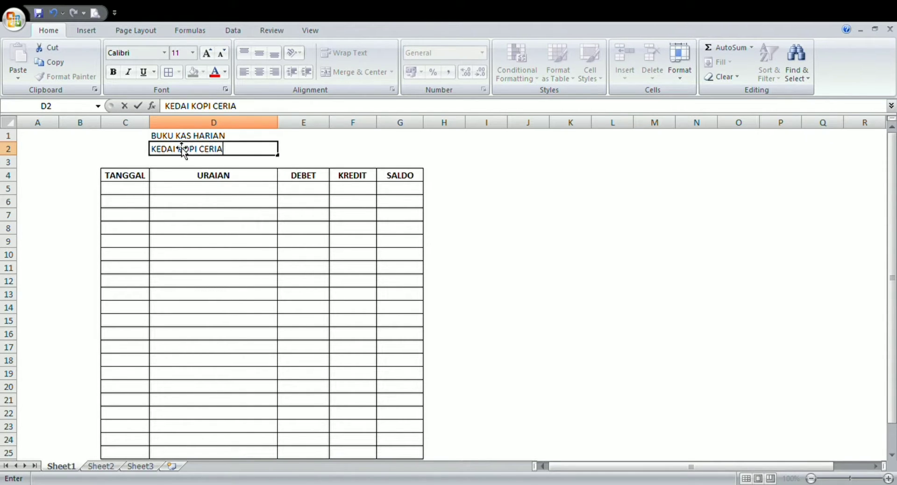
- Make the BUKU KAS HARIAN title in D1 bold and align it vertically to the middle
left_click(248, 137)
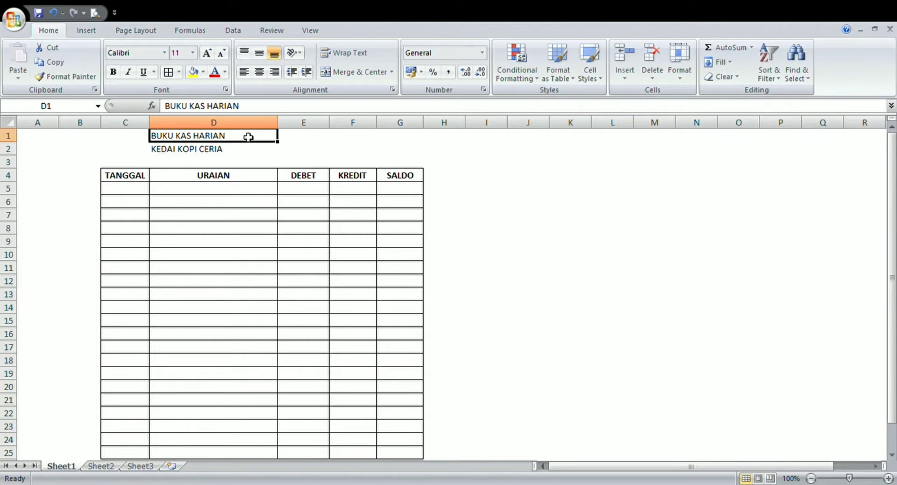
left_click(388, 74)
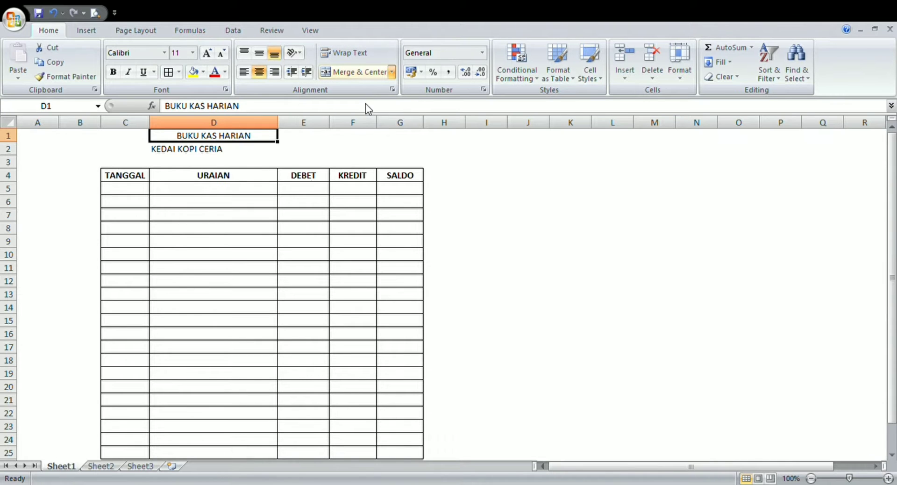
left_click(259, 72)
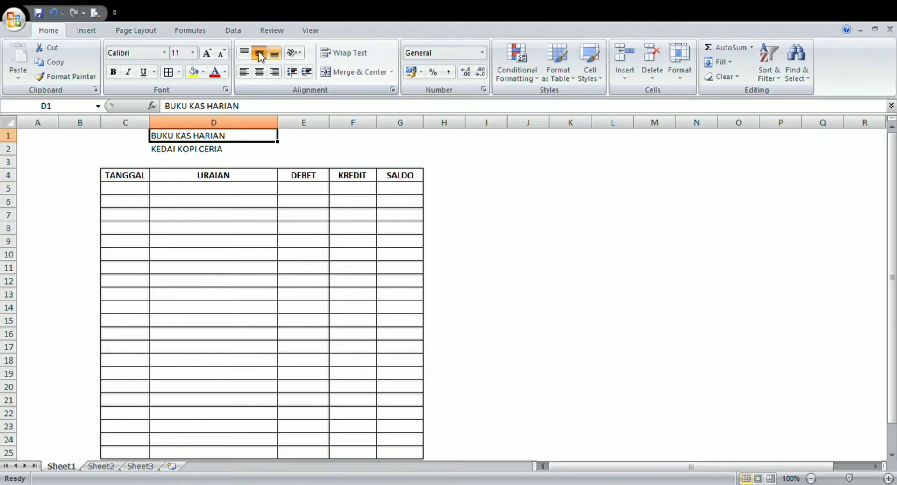
left_click(259, 54)
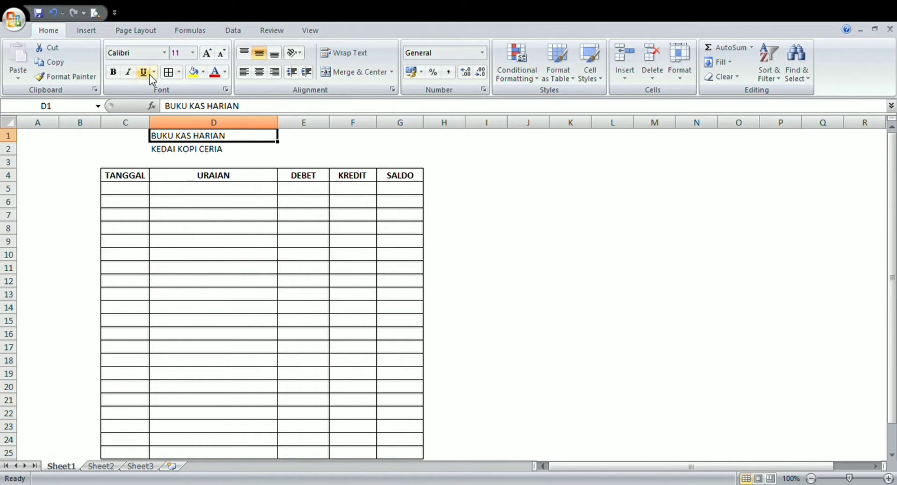
left_click(114, 73)
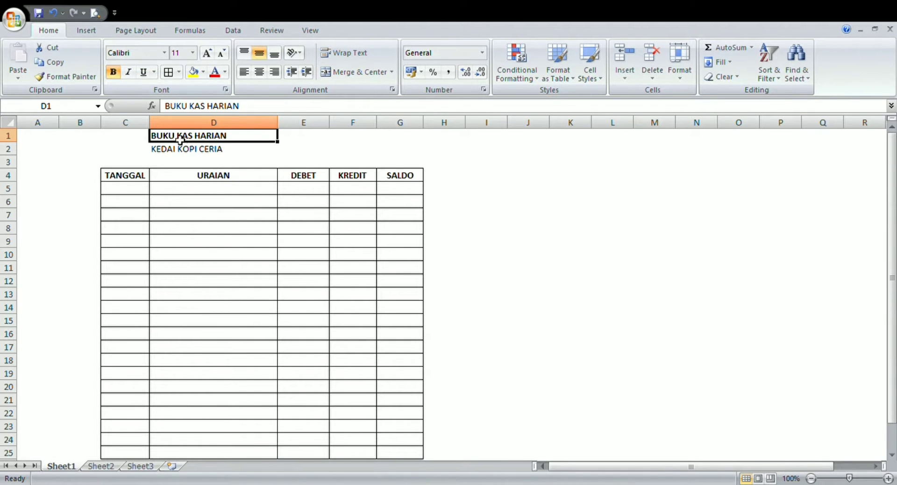
- Center the KEDAI KOPI CERIA text in D2 horizontally and vertically and make it bold
left_click(197, 155)
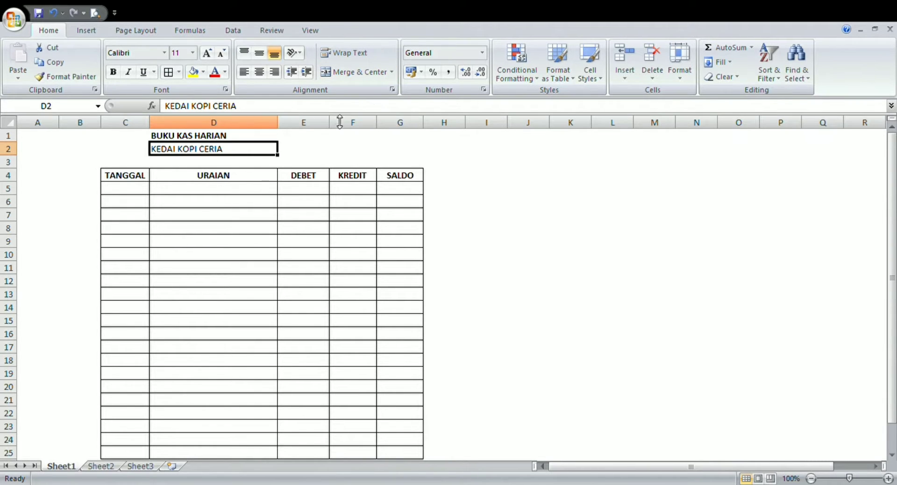
left_click(260, 72)
left_click(259, 53)
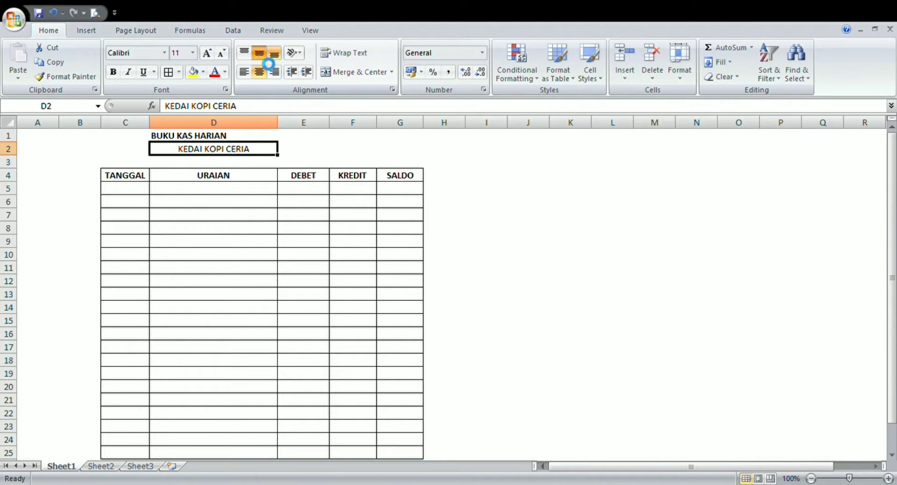
left_click(113, 72)
- Indent the BUKU KAS HARIAN title in D1 by five levels so it sits roughly above the business name
left_click(218, 135)
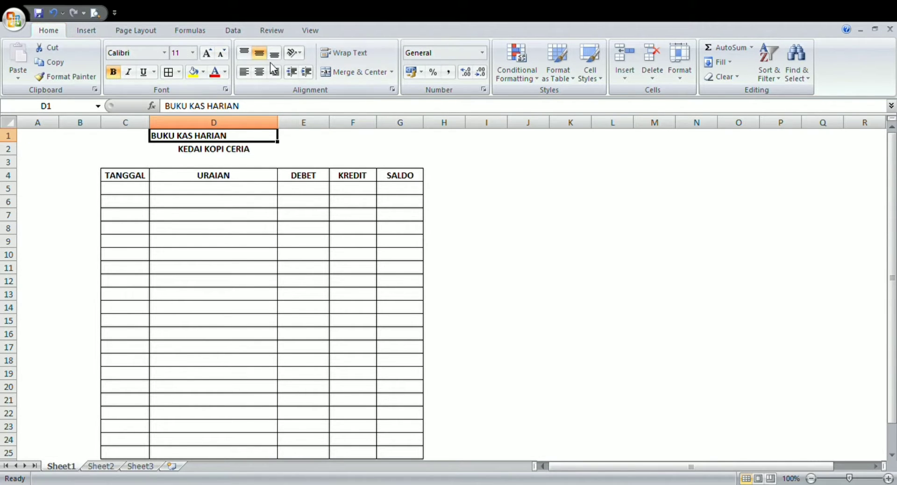
left_click(307, 76)
left_click(307, 76)
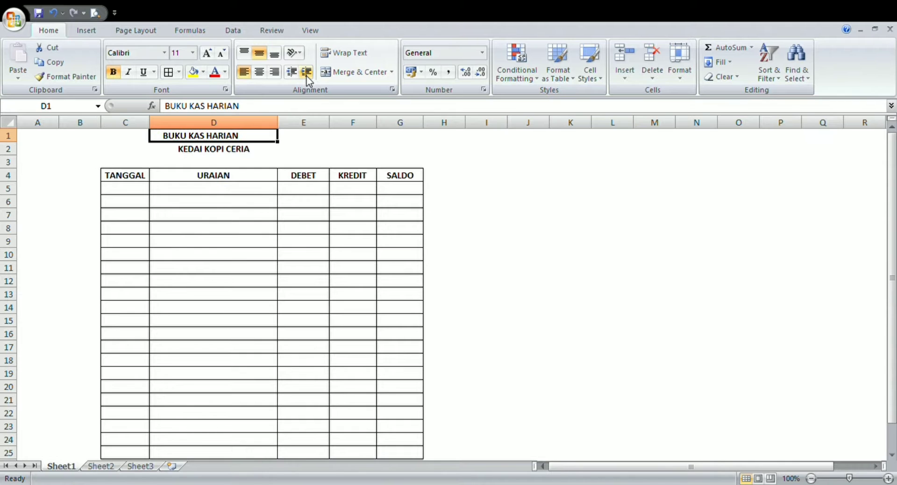
left_click(306, 76)
left_click(307, 76)
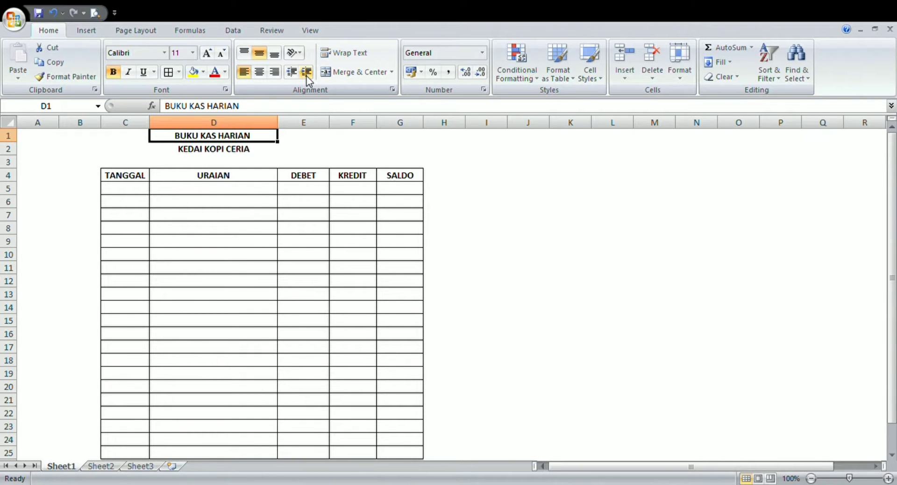
left_click(307, 76)
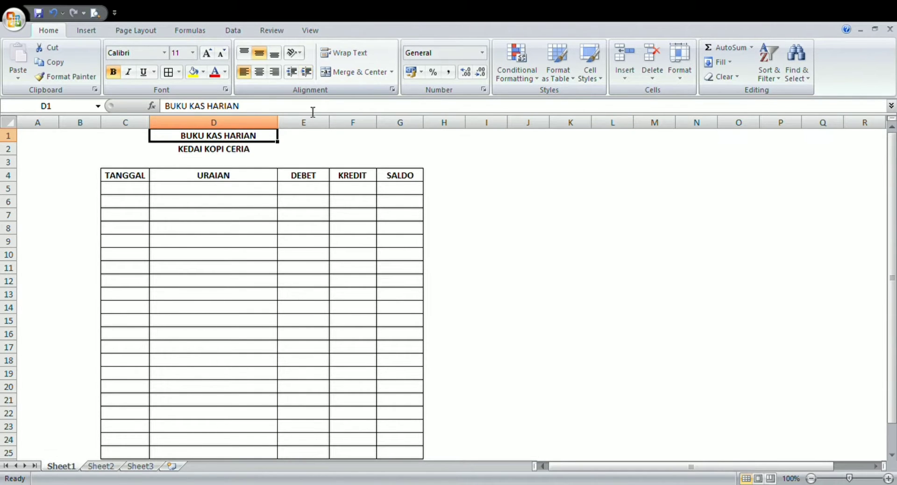
left_click(309, 155)
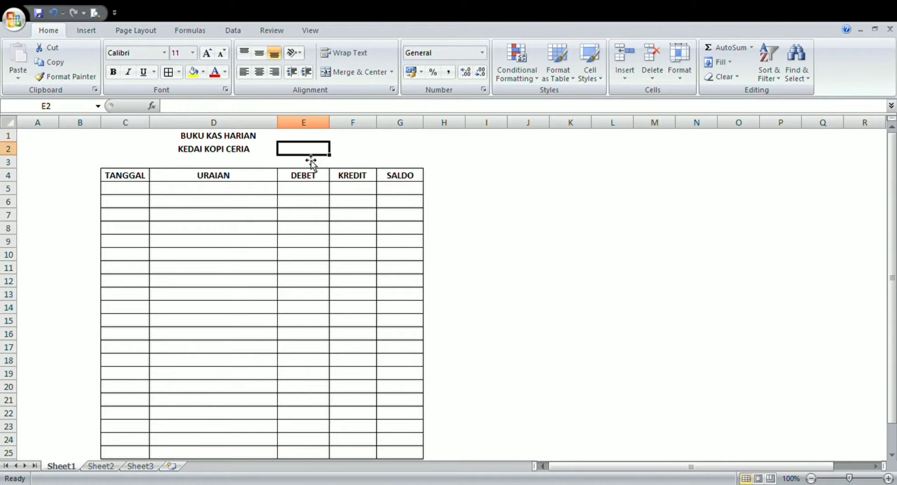
- Record the opening entry in row 5 with description MODAL AWAL in D5 and a DEBET amount of 6500000 in E5
left_click(166, 193)
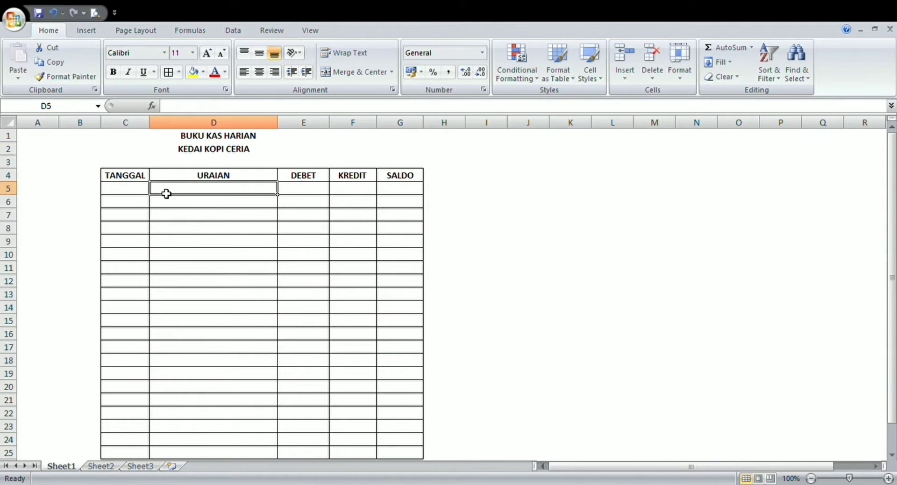
type("MO")
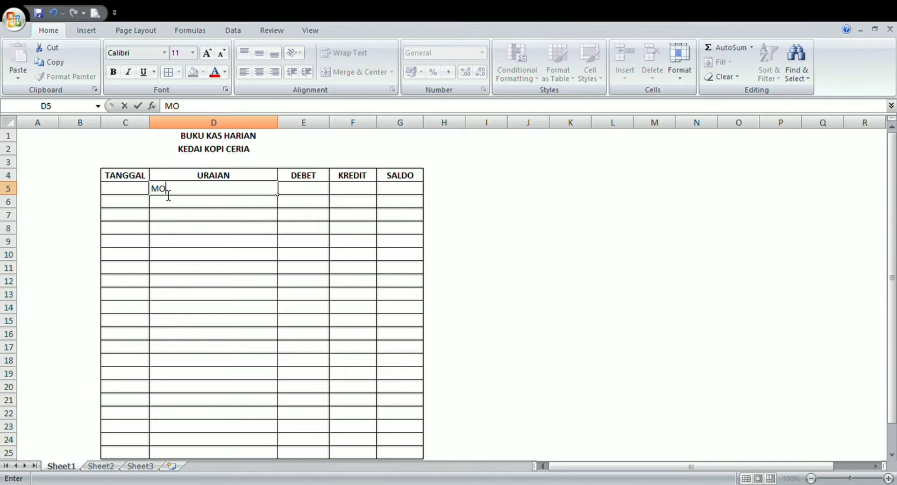
type("DAL AWAL")
left_click(313, 192)
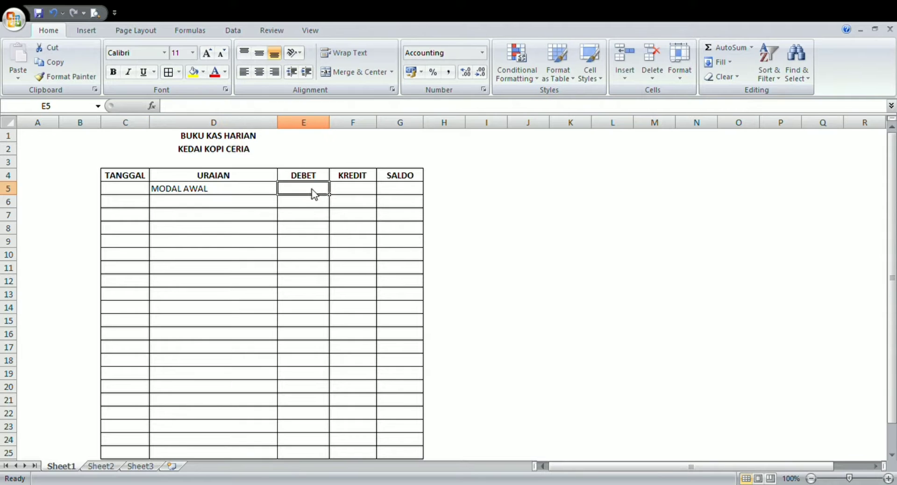
type("650")
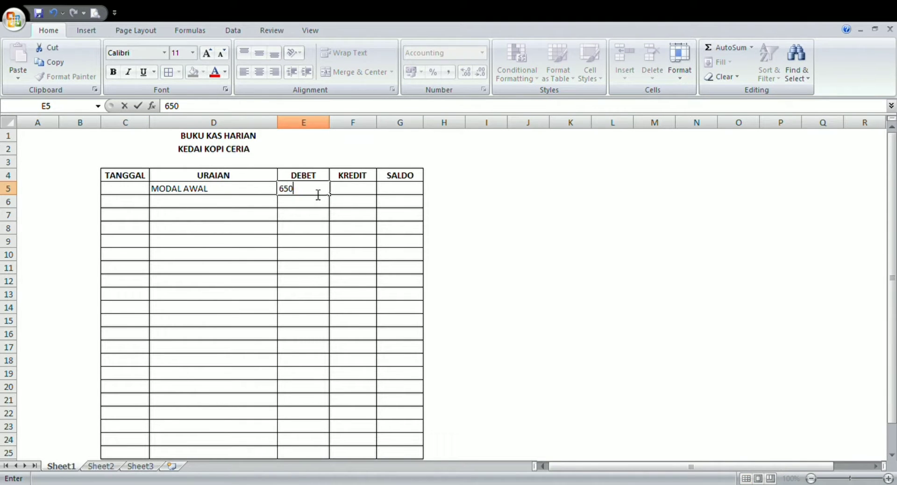
type("0000")
key("Return")
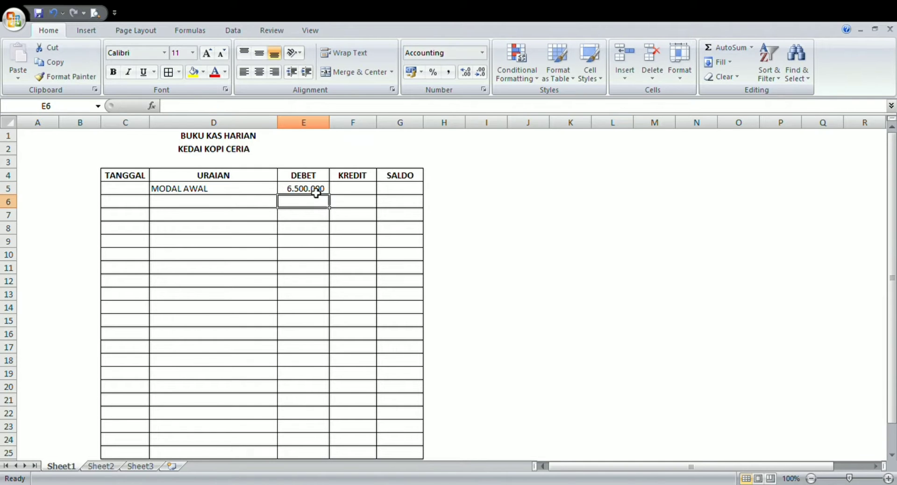
- Enter 6500000 as the opening balance in the SALDO cell G5
left_click(392, 192)
type("6")
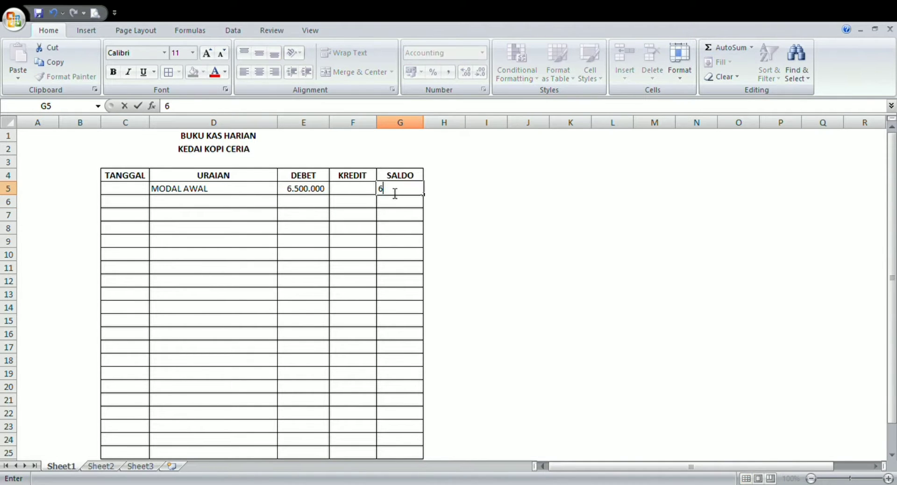
type("500000")
key("Return")
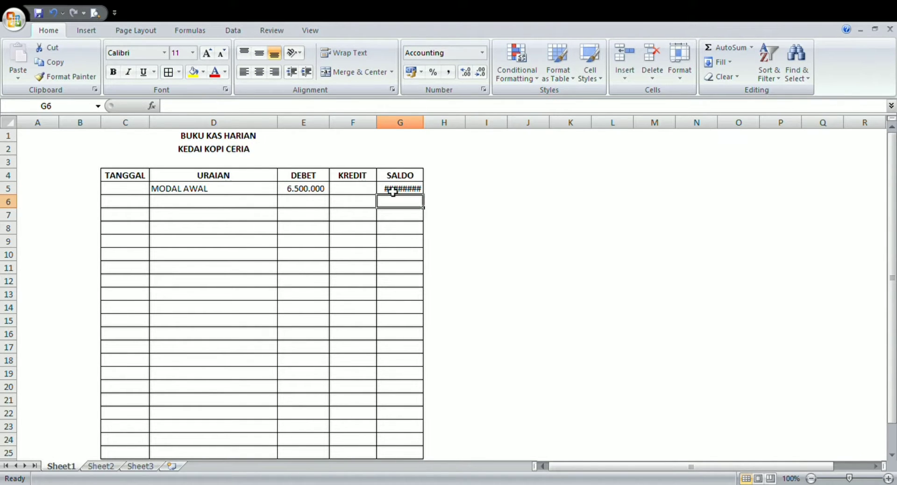
- Replace the opening balance in G5 with 6.500.000 and widen the SALDO column enough to fit the number
left_click(423, 192)
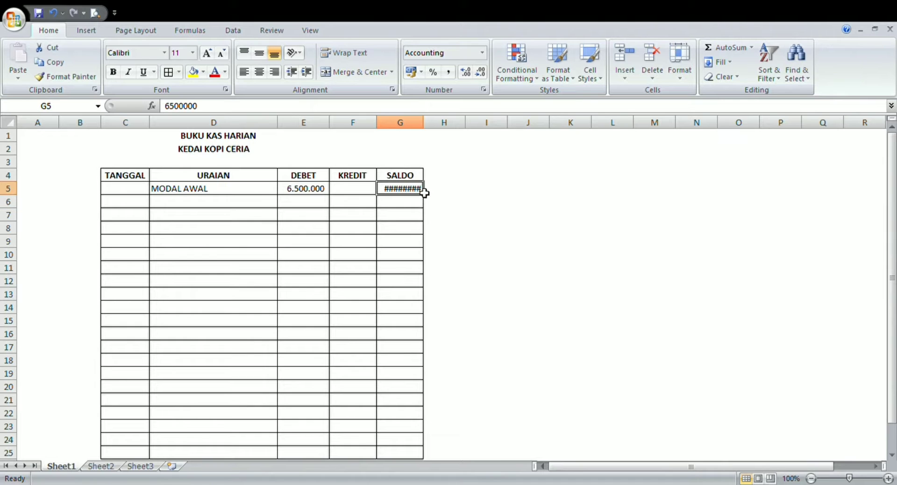
key("BackSpace")
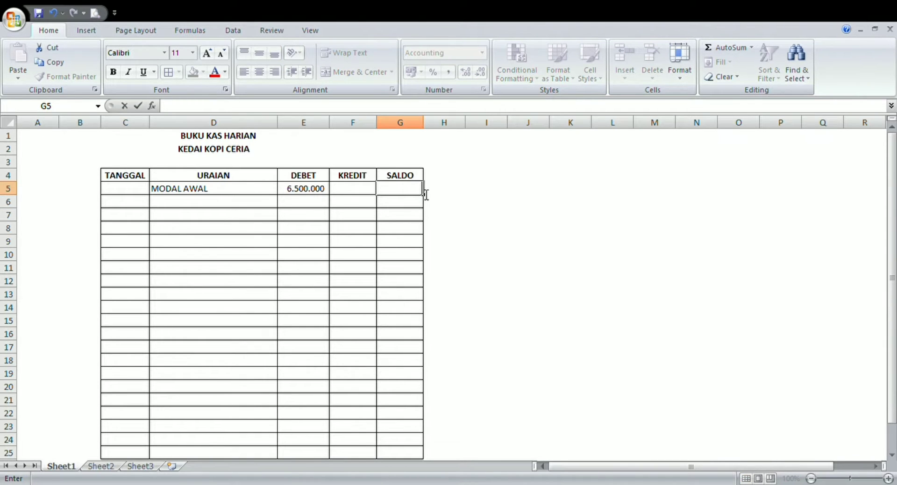
type("6.5")
type("00.0")
type("00000")
key("Return")
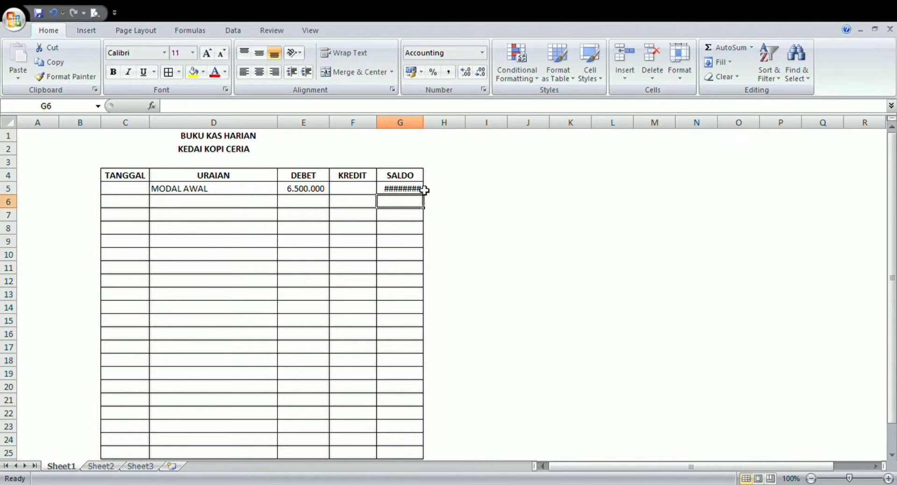
left_click_drag(424, 124, 430, 132)
- Enter the date 03/01/2020 in the TANGGAL cell C6
left_click(128, 207)
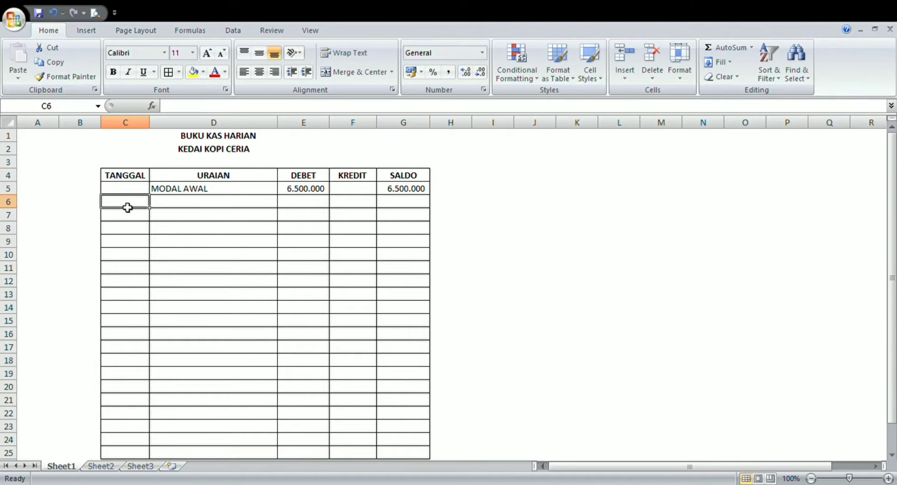
type("0")
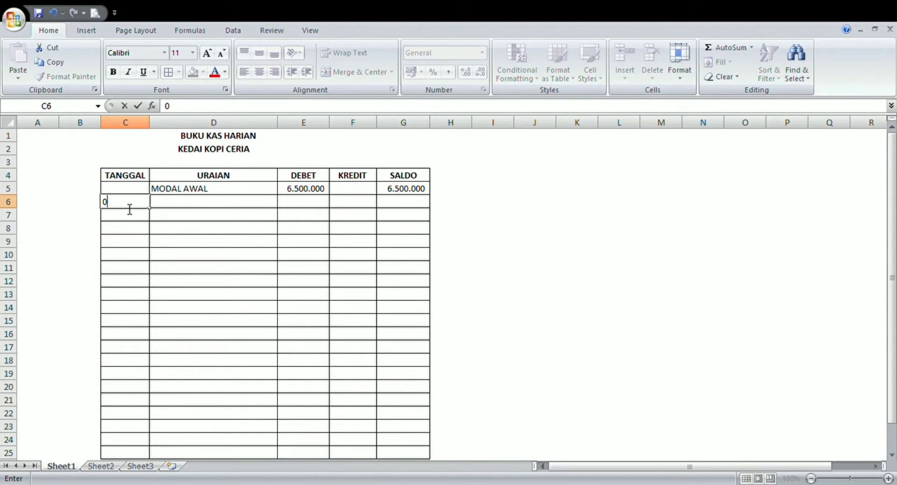
type("3/01/2020")
key("Tab")
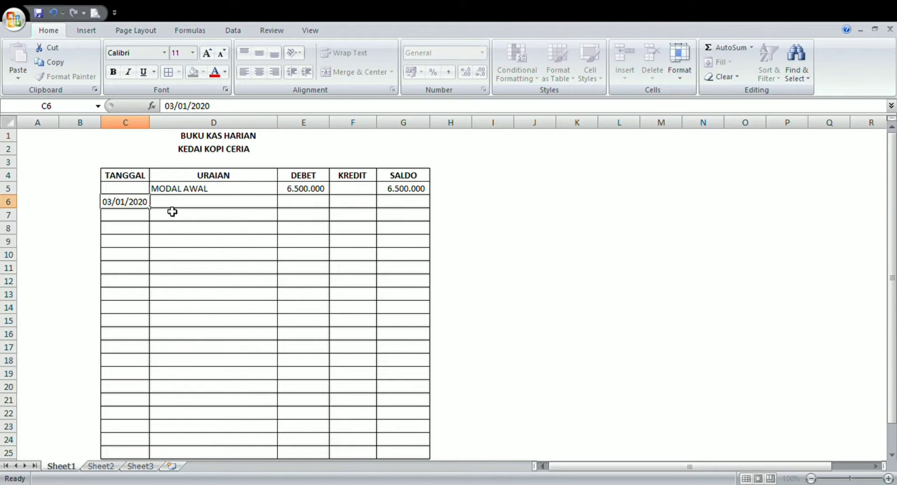
- Enter the description PEMBELIAN PERALATAN in the URAIAN cell D6
type("PEM")
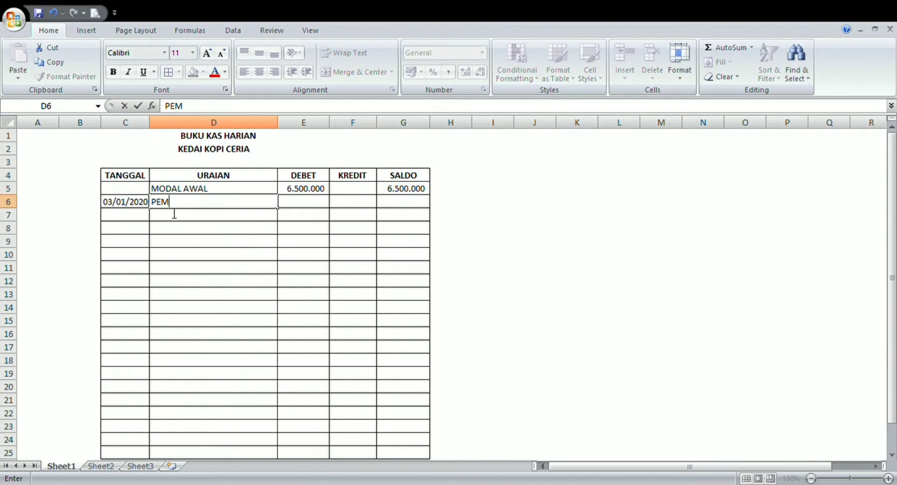
type("BELIAN PERAL")
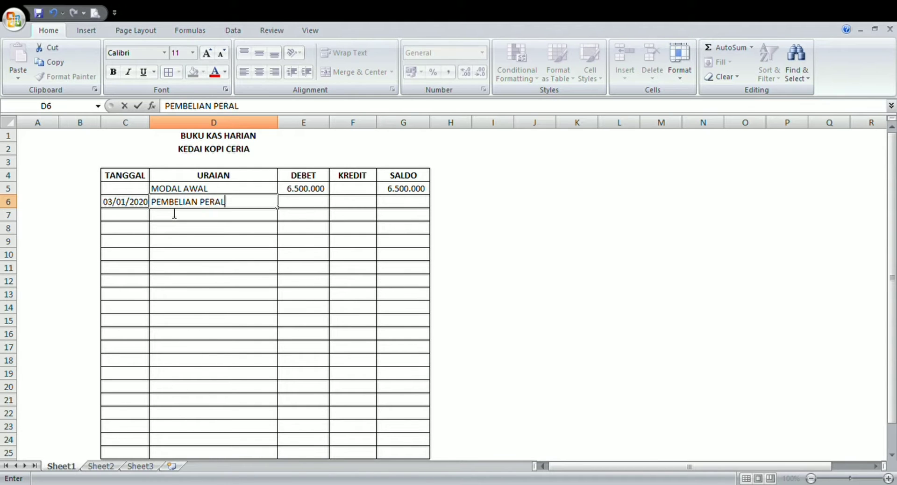
type("ATAN")
- Enter 3000000 as the KREDIT amount of the equipment purchase in cell F6
left_click(352, 208)
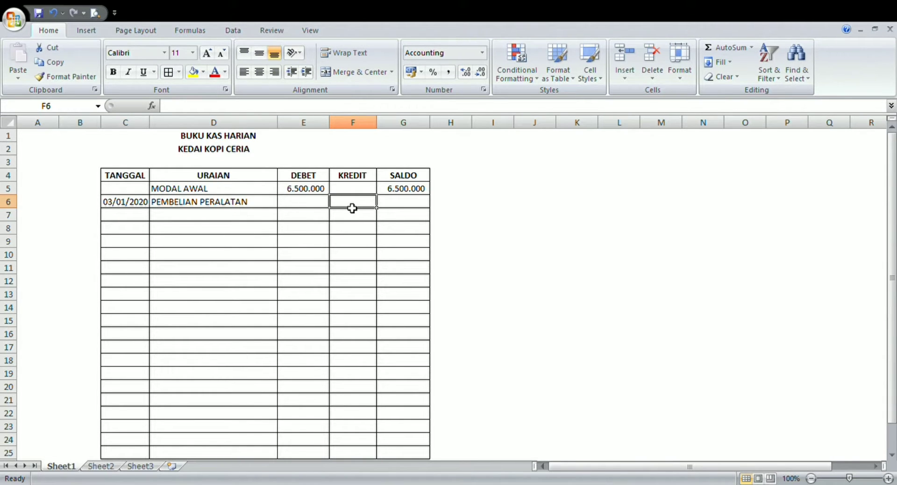
type("3")
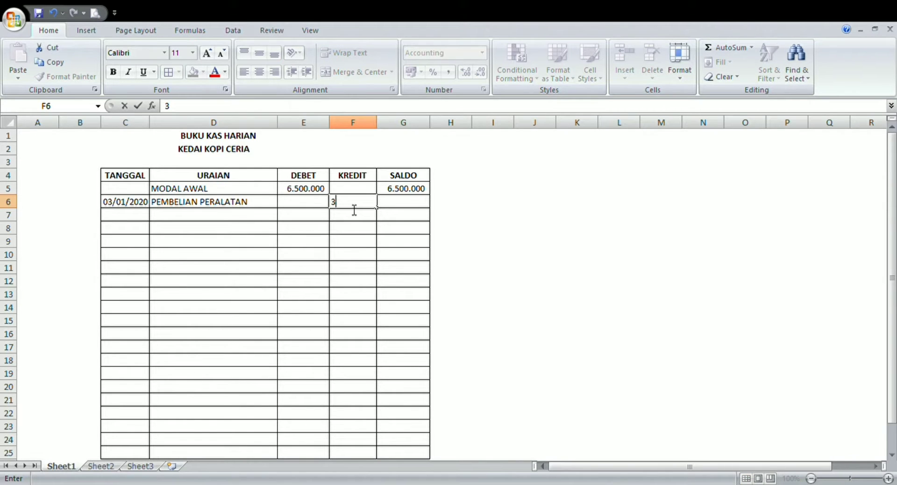
type("3")
key("BackSpace")
type("000000")
key("Return")
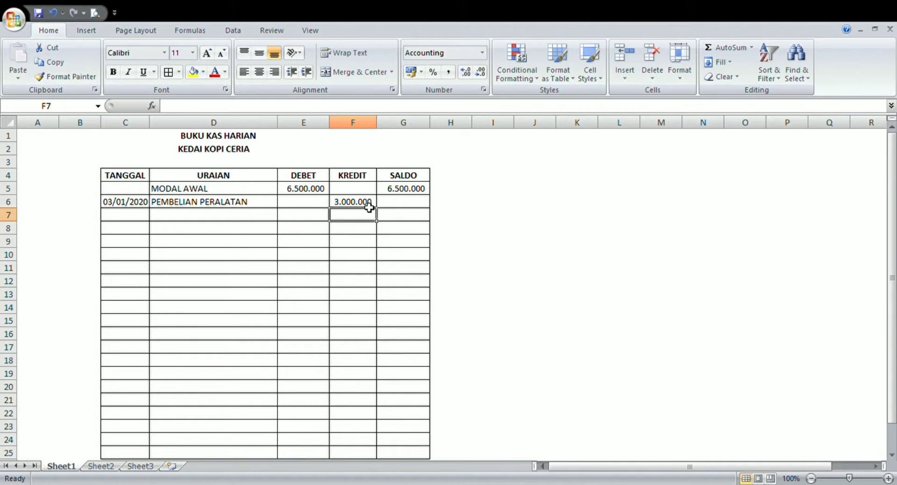
- Calculate the running balance in SALDO cell G6 with the formula =G5+E6-F6
left_click(404, 207)
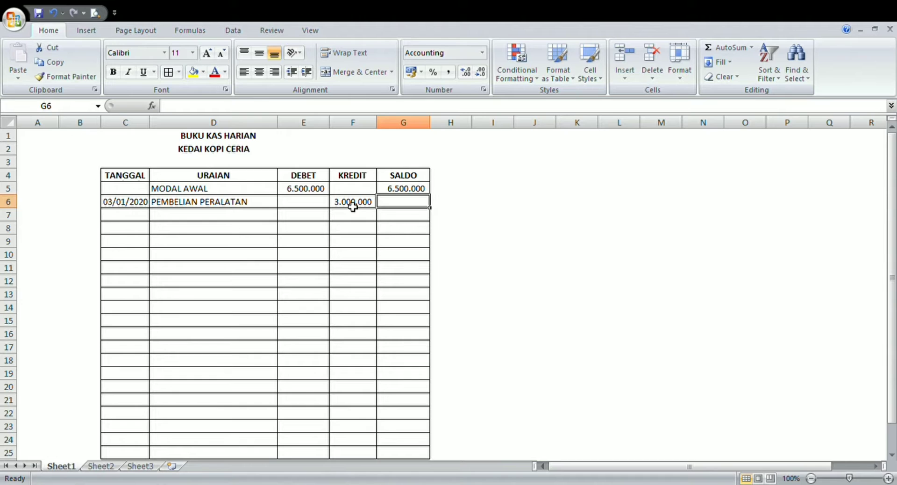
type("=")
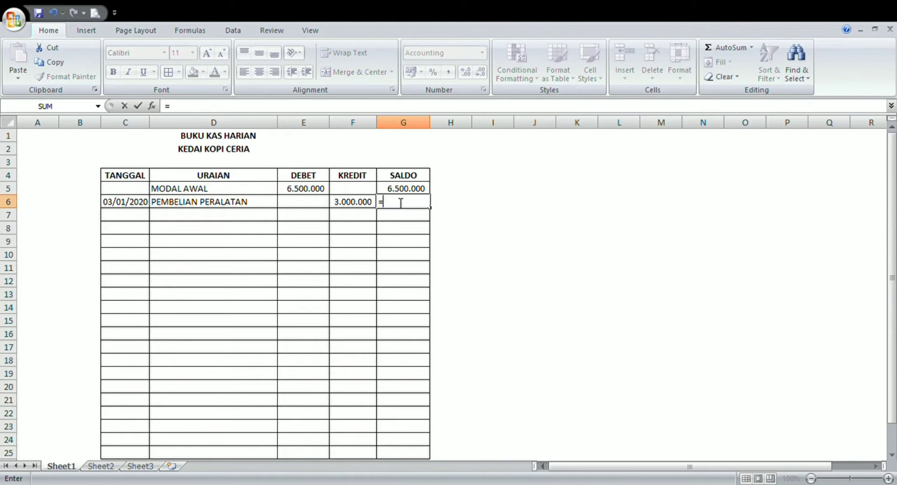
left_click(396, 189)
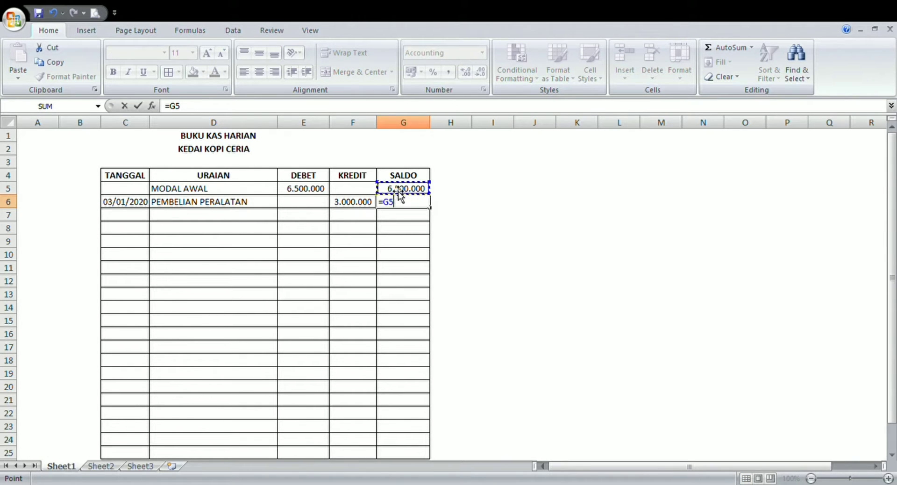
type("+")
left_click(306, 208)
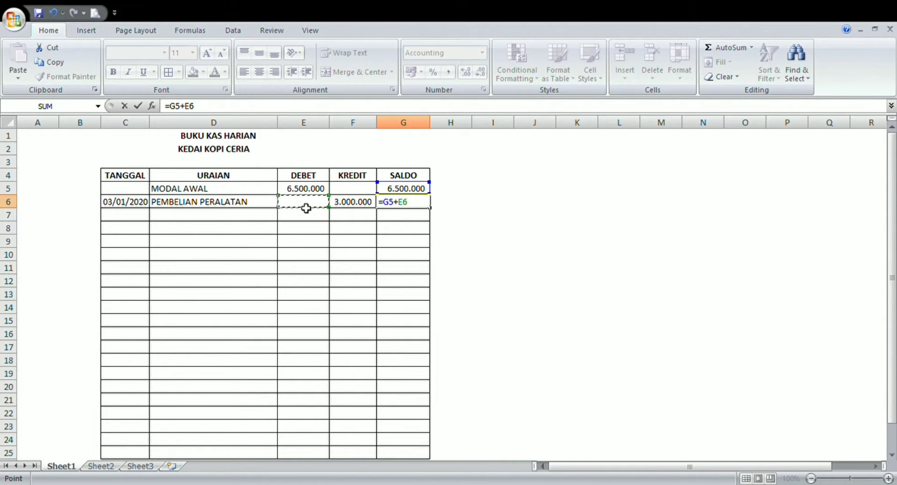
type("-")
left_click(359, 206)
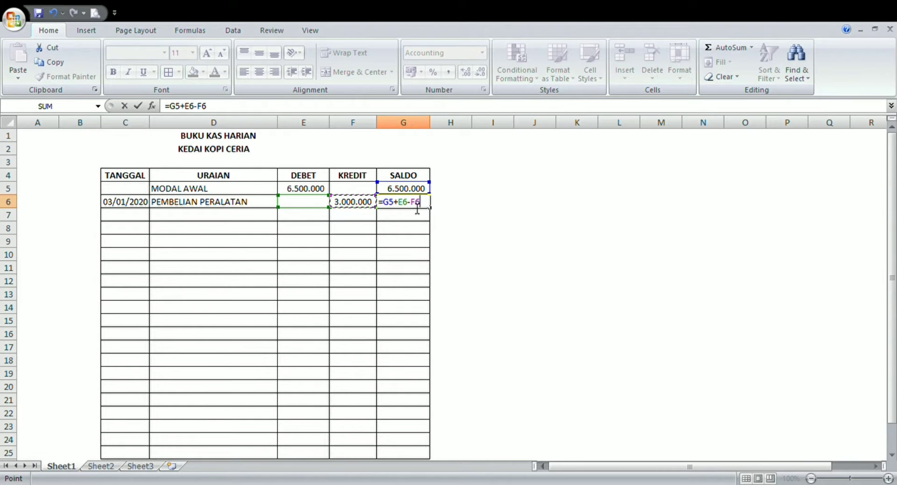
key("Return")
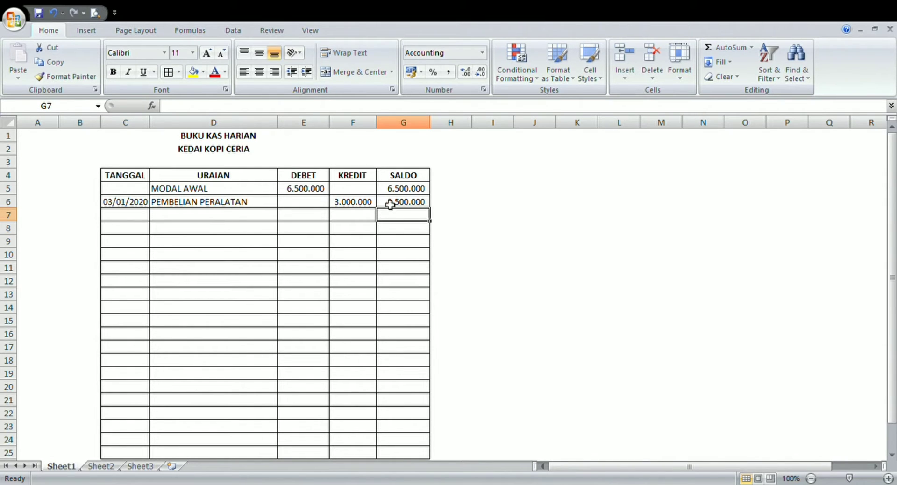
- Fill the balance formula from G6 down the SALDO column to G25 and return to the top of the sheet
left_click(427, 207)
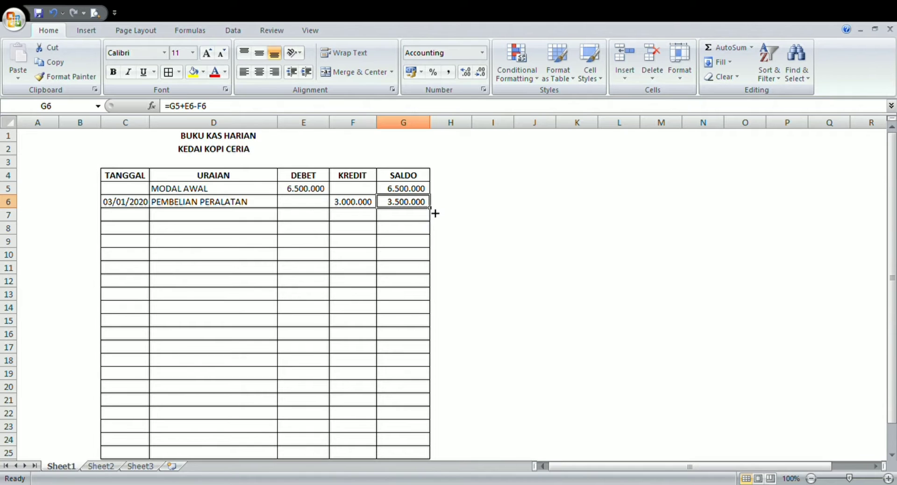
left_click_drag(435, 213, 420, 418)
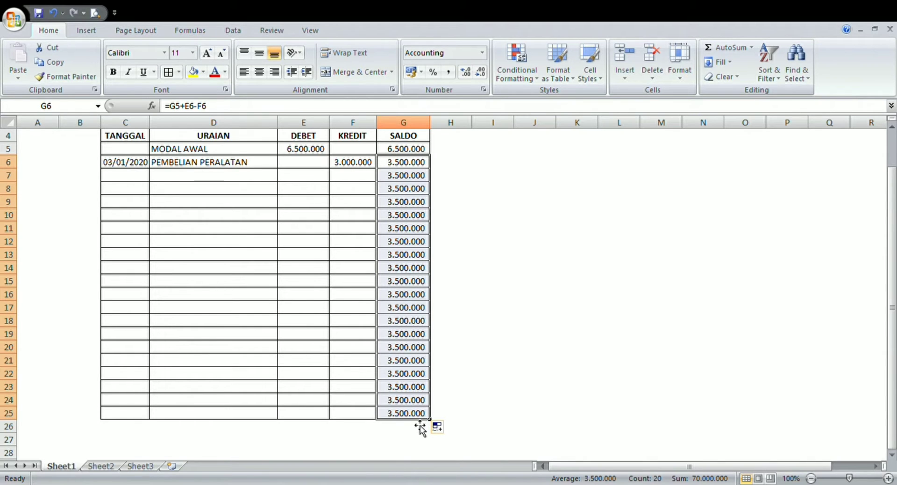
key("Return")
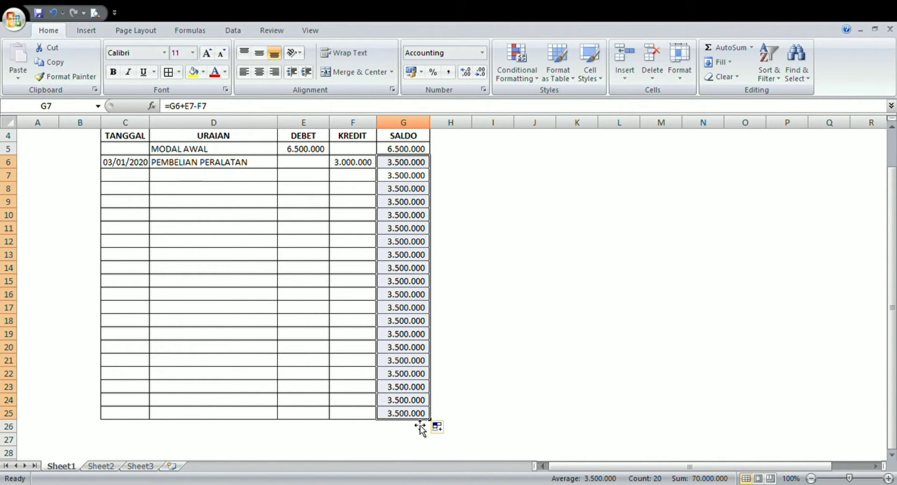
key("Up")
key("Up")
key("Up")
key("Up")
key("Up")
key("Up")
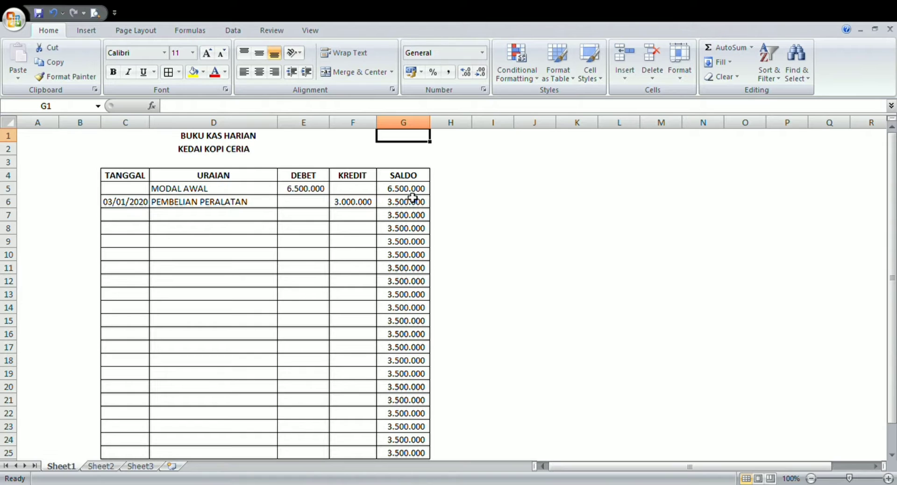
- Examine the repeated balances in the SALDO column against the DEBET and KREDIT cells of rows 6 to 8
left_click(407, 219)
left_click_drag(408, 222, 410, 370)
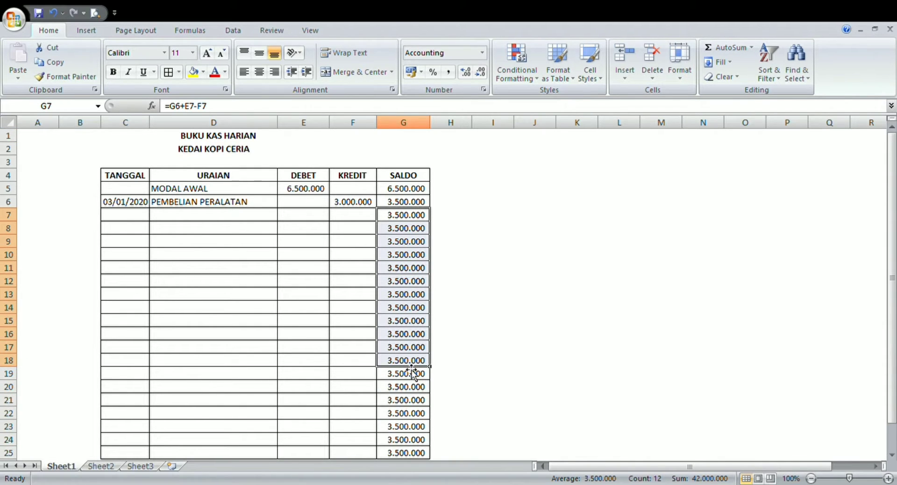
left_click(361, 229)
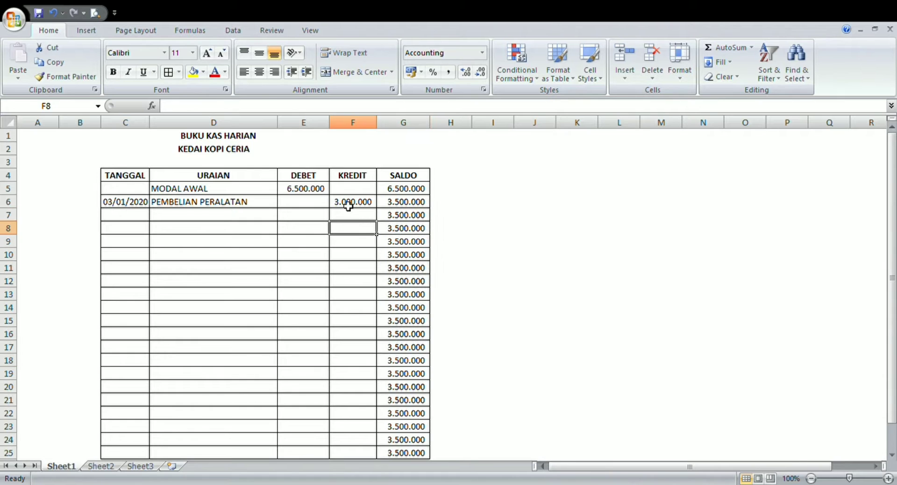
left_click(317, 207)
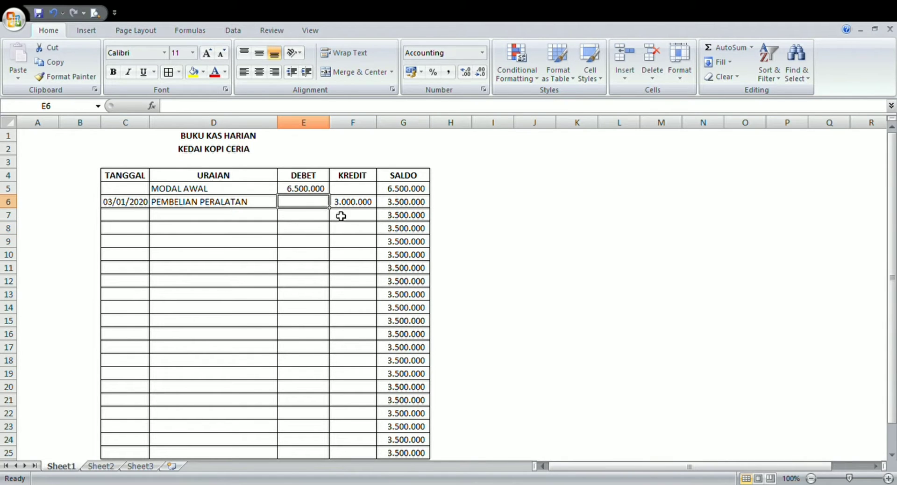
left_click(354, 208)
left_click(404, 204)
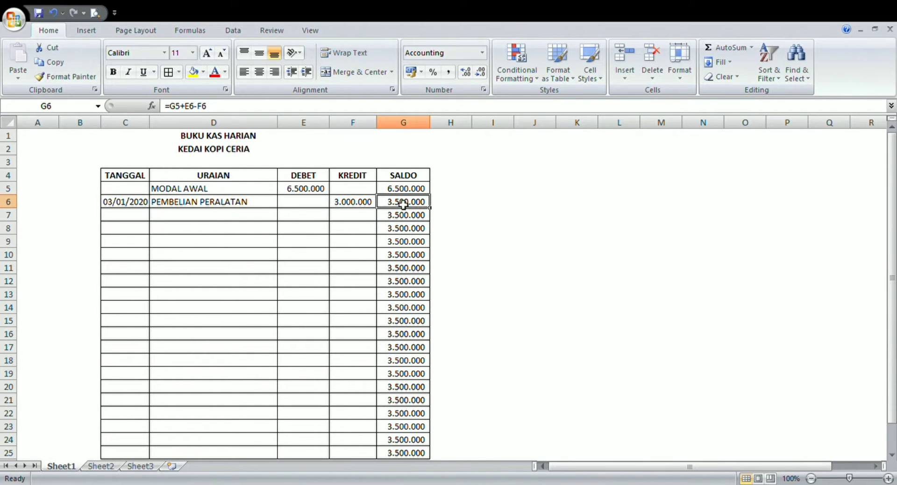
left_click(318, 219)
left_click(357, 216)
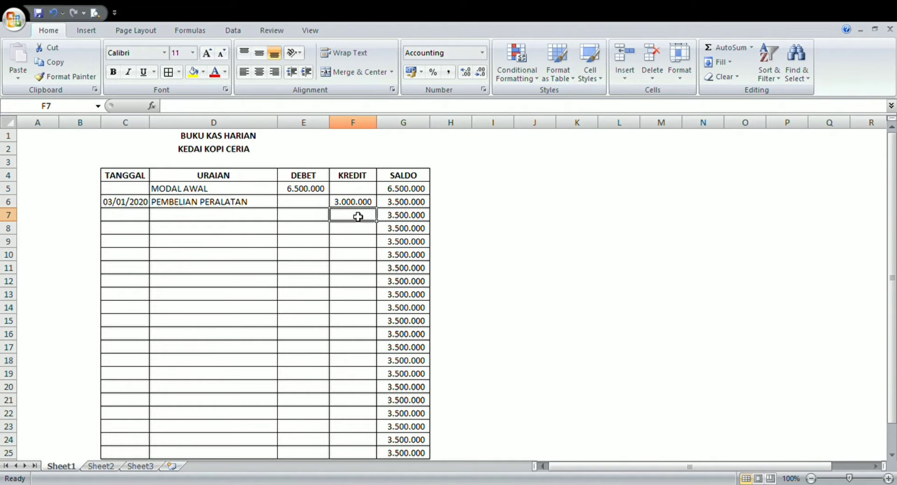
- Insert IF(AND(E6="" before G5 in the balance formula of SALDO cell G6 to test for an empty DEBET cell
left_click(410, 205)
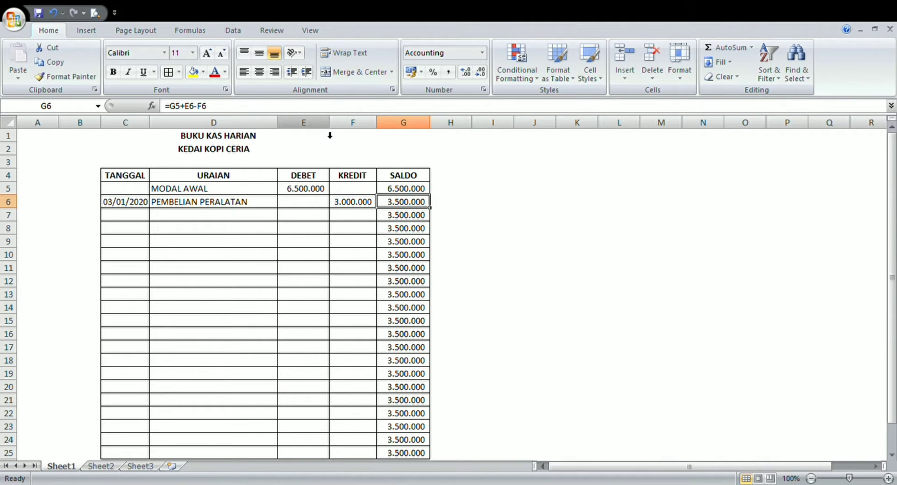
left_click(325, 108)
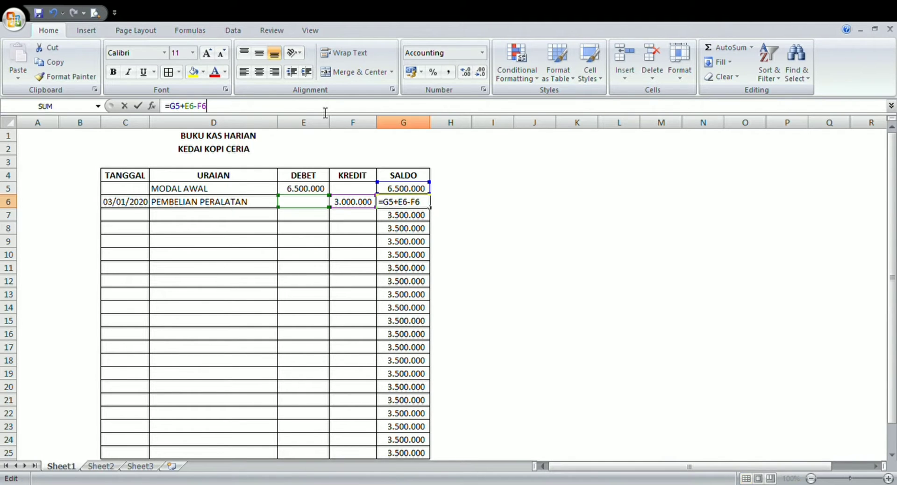
left_click(390, 204)
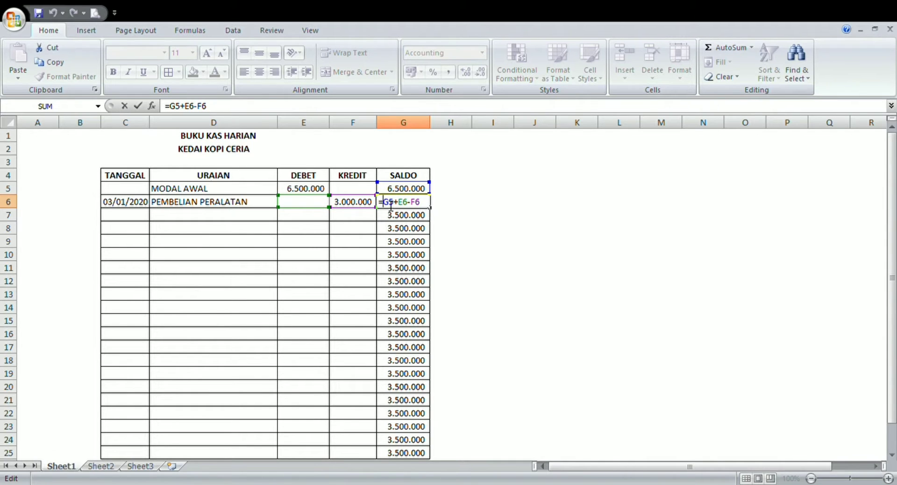
type("IF")
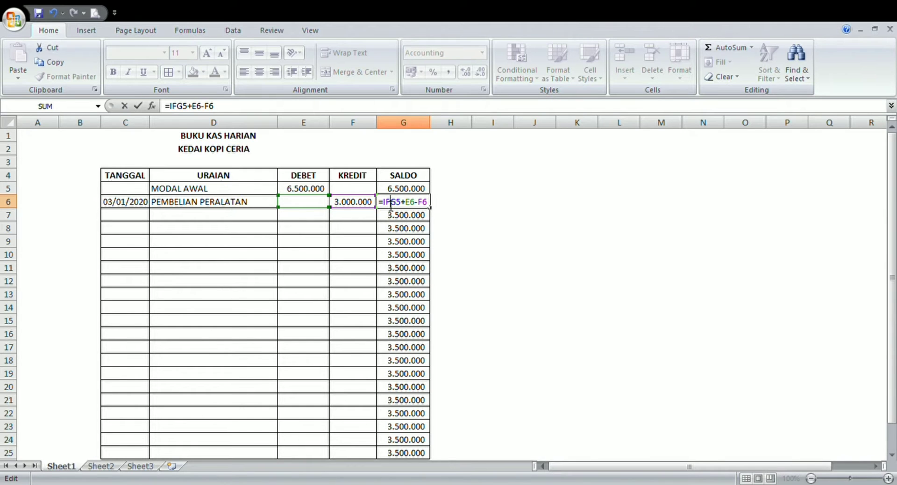
type("(AND")
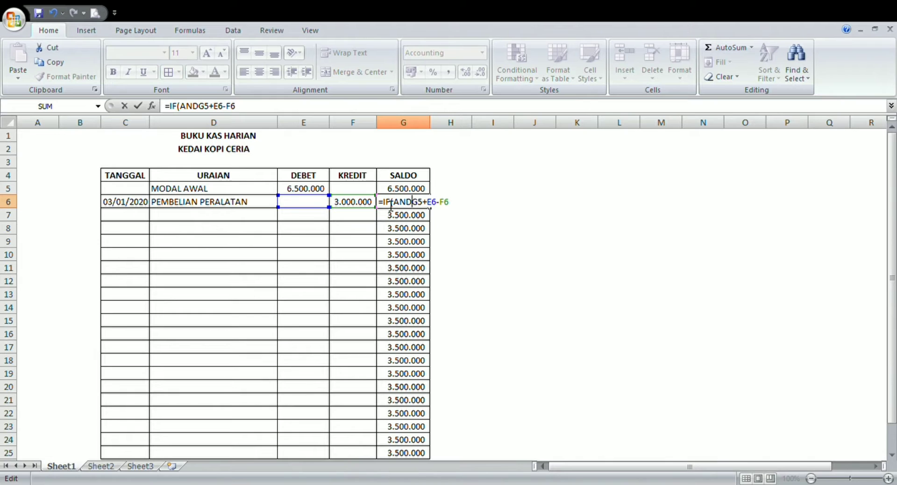
type("(")
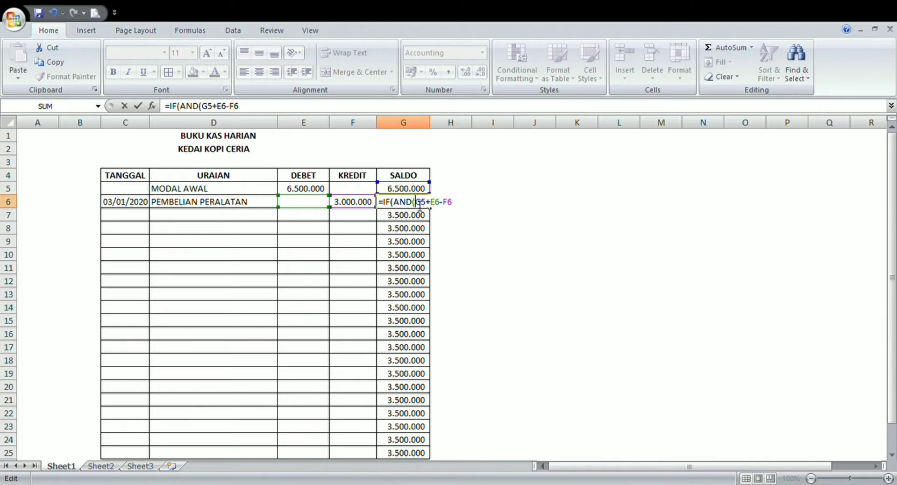
left_click(313, 206)
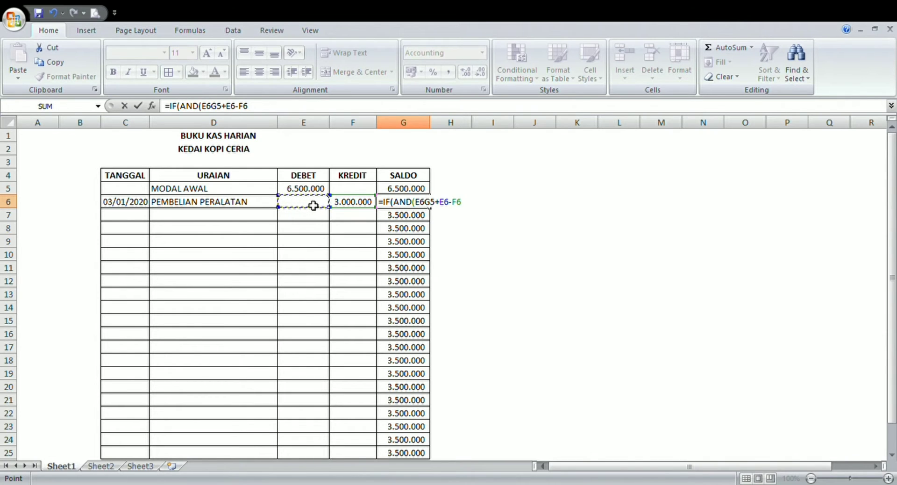
type("=")
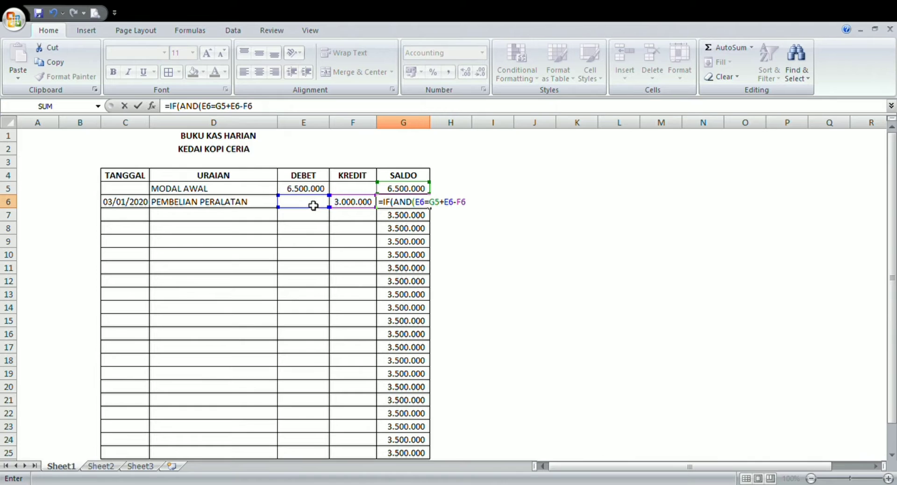
type("\"\"")
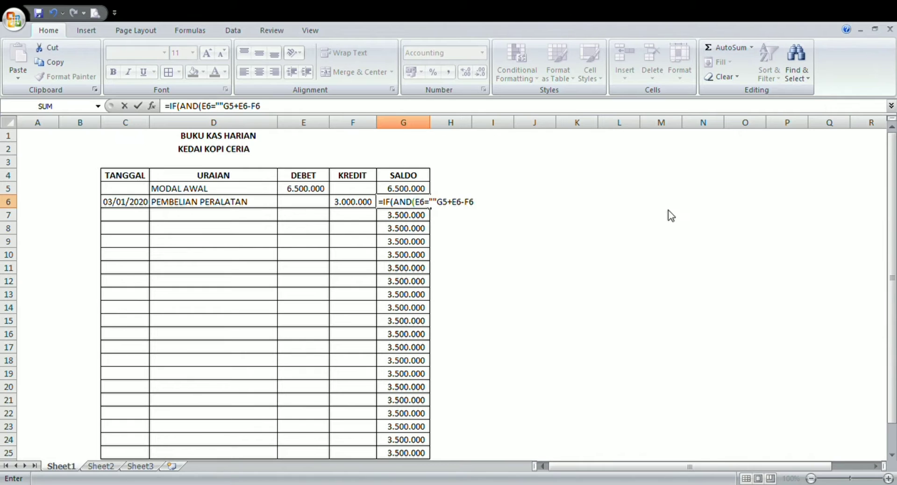
- Add F6="" as the second AND condition in the G6 formula and close the AND function
type(";")
scroll(689, 226, "down", 1)
left_click(357, 165)
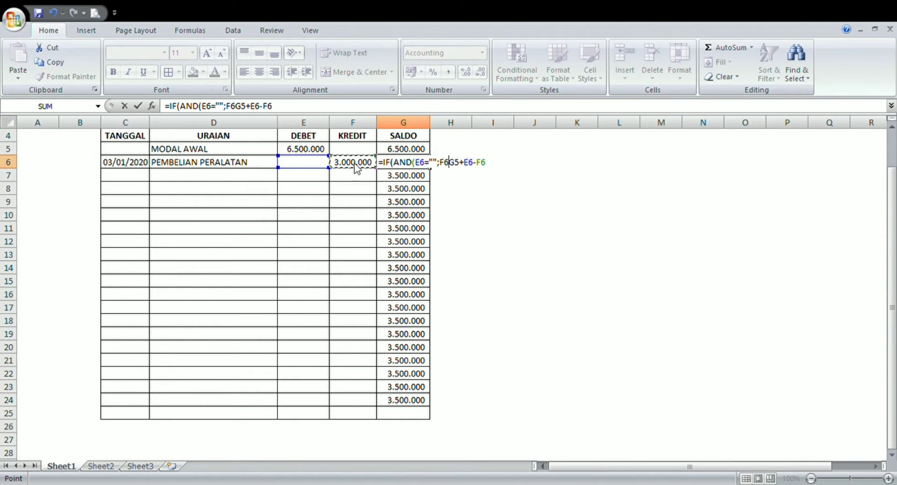
type("=")
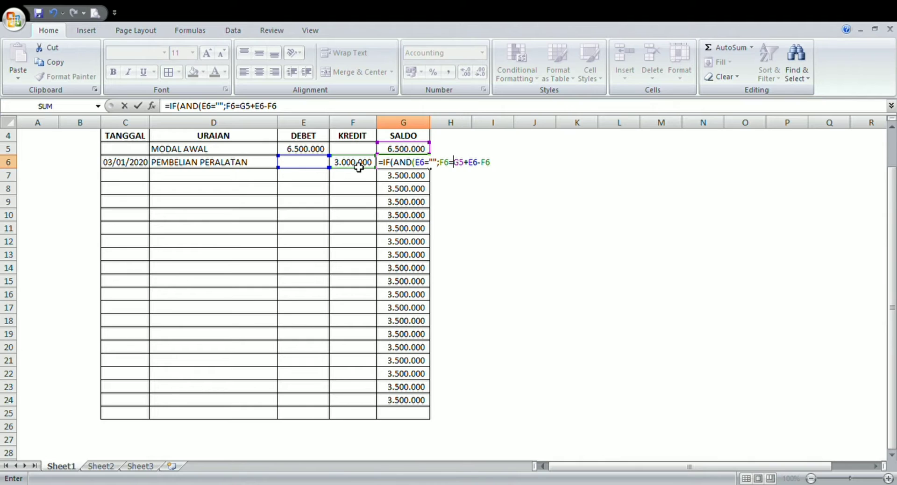
type("\"\"")
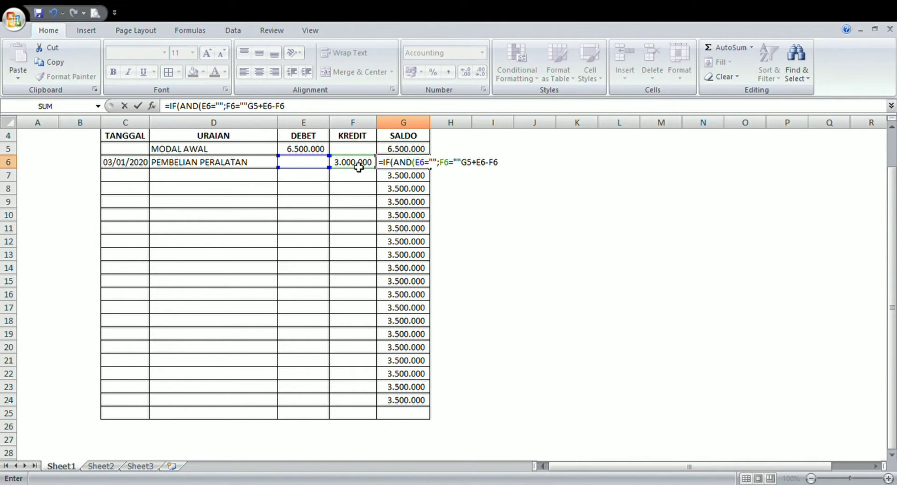
type(")")
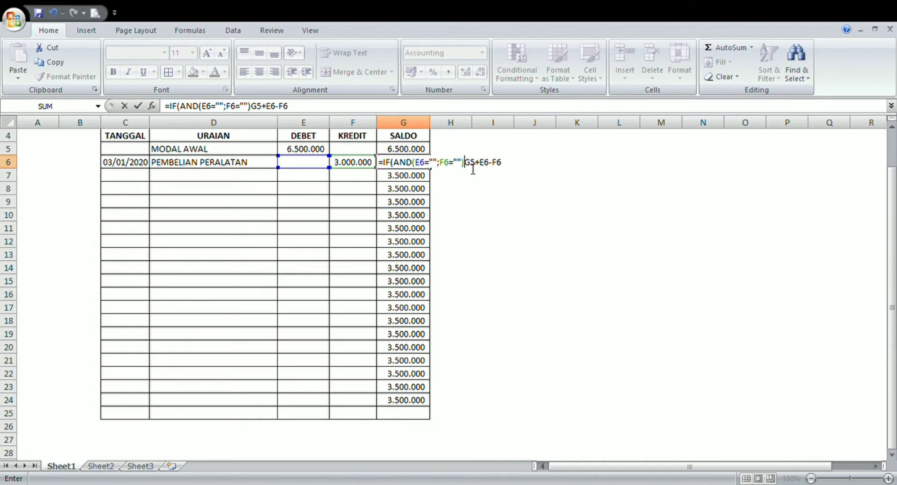
- Complete the G6 formula to return "" when both conditions hold, otherwise G5+E6-F6, and fill it down to G25
type(";")
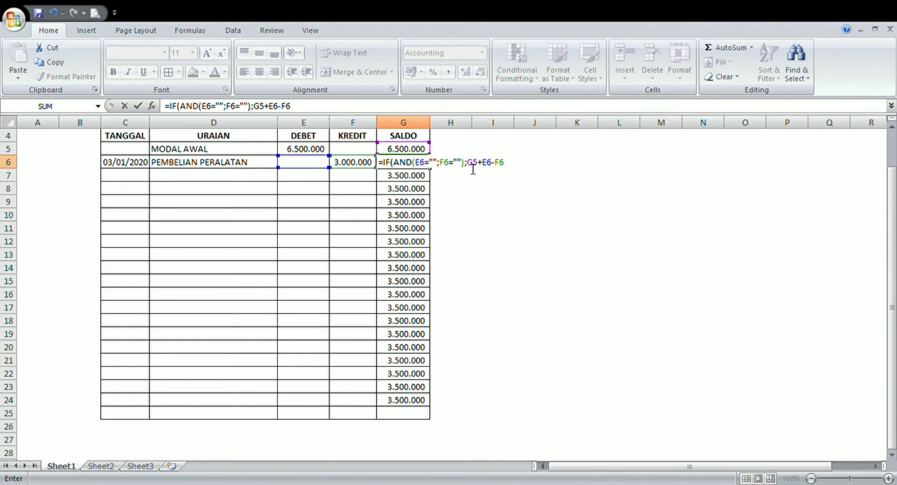
type("\"\"")
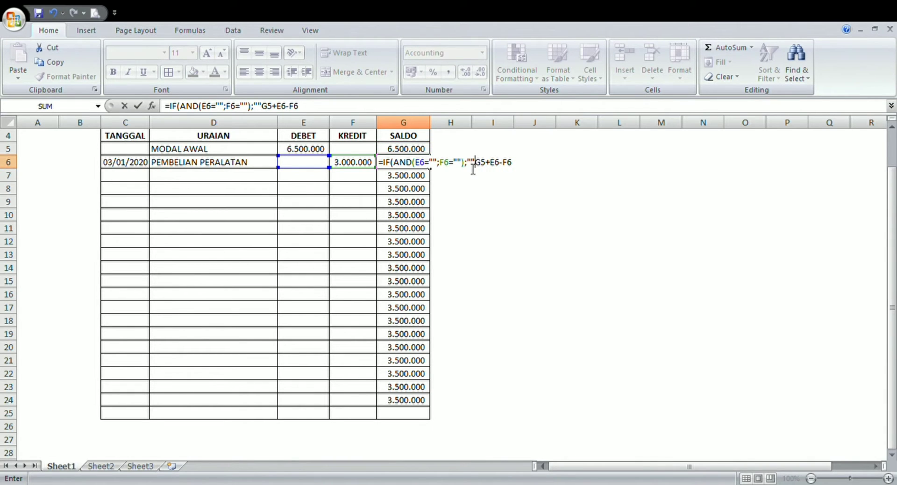
type(";")
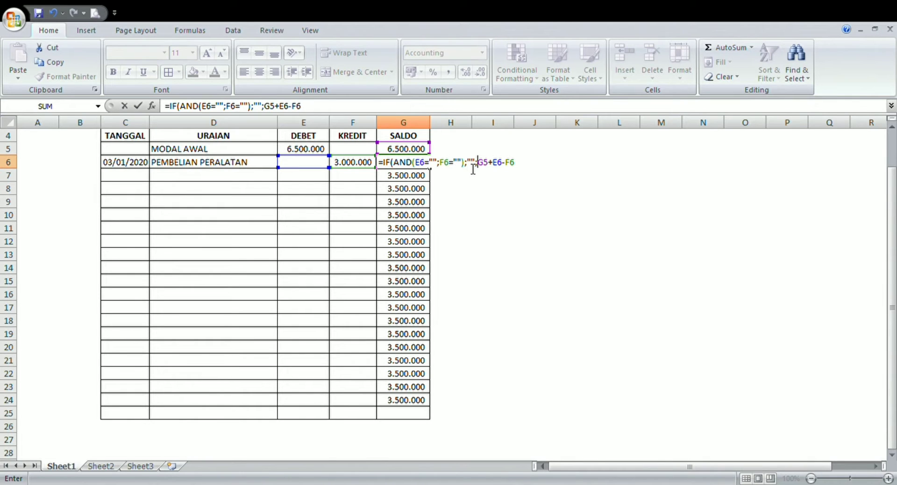
key("Return")
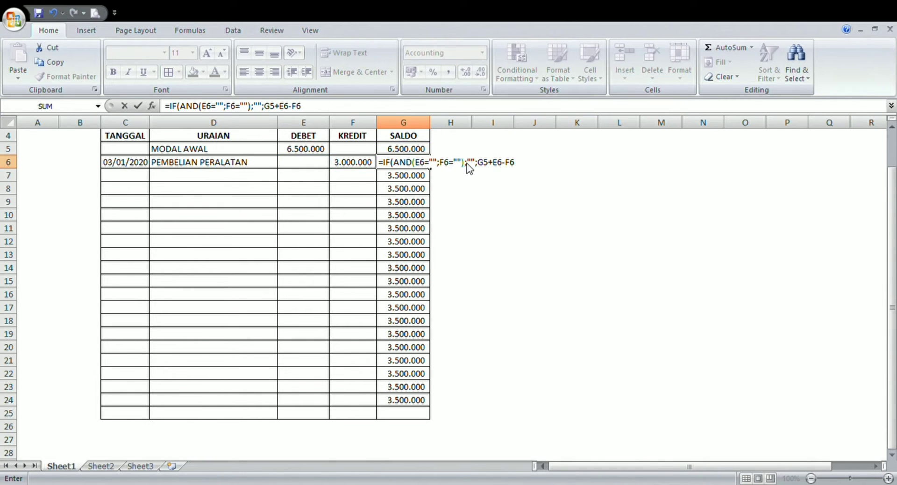
left_click(440, 308)
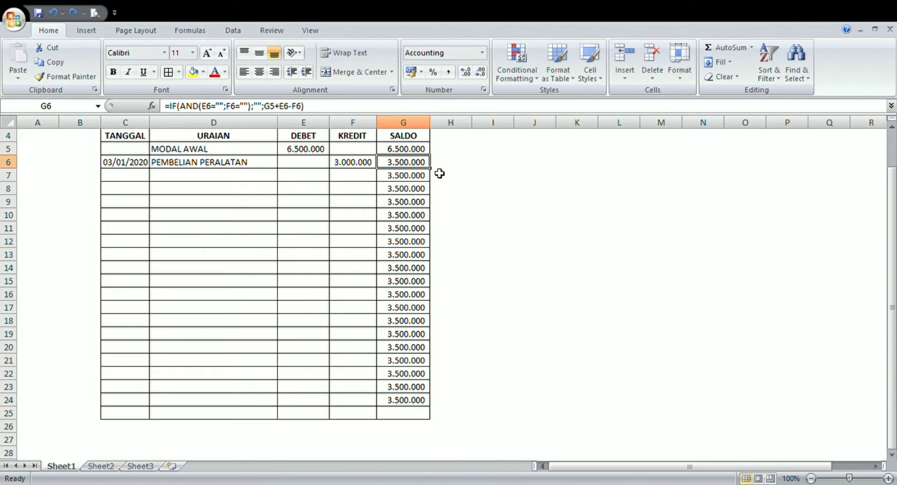
left_click_drag(433, 174, 437, 426)
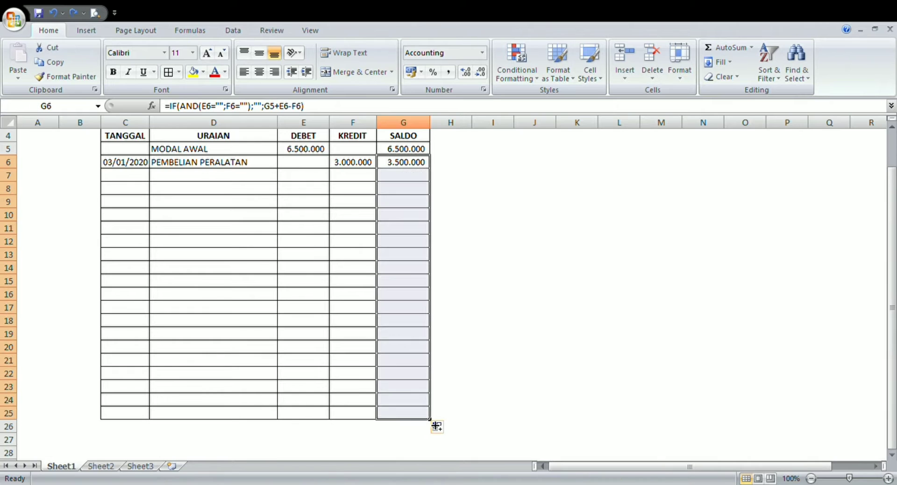
left_click(540, 350)
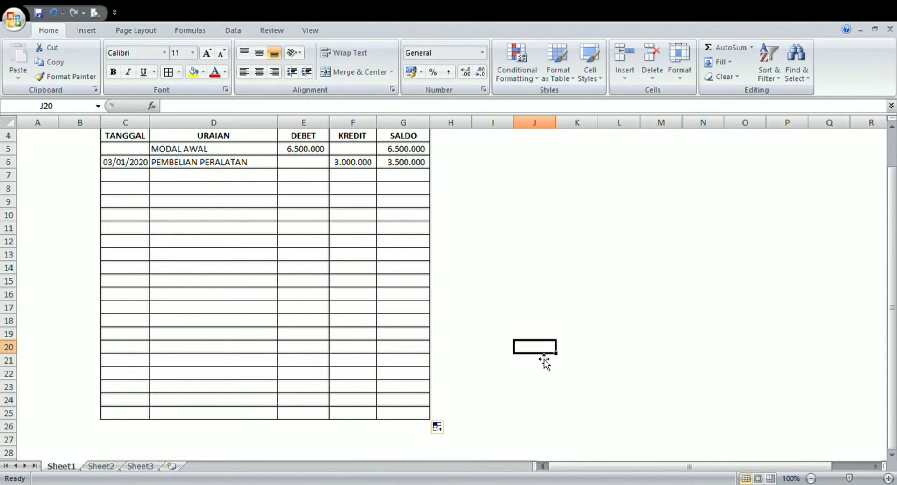
- Enter the date 10/04/2020 in TANGGAL cell C7
left_click(134, 177)
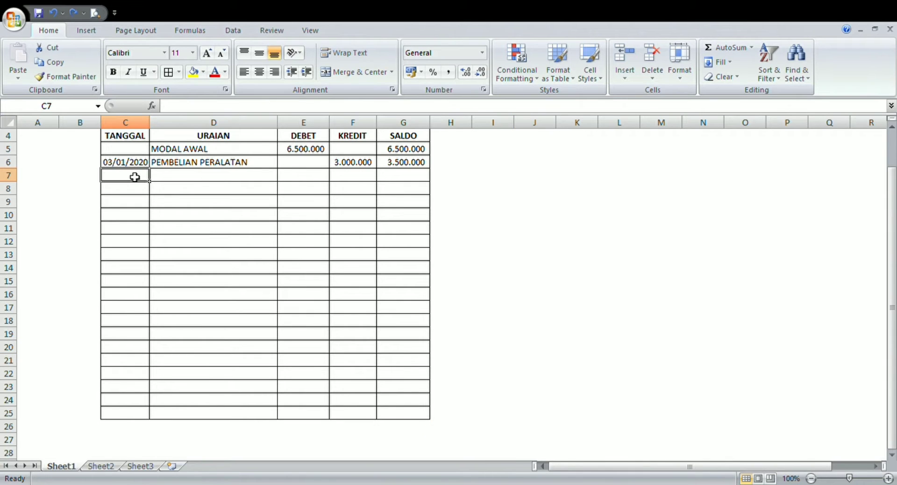
type("10/")
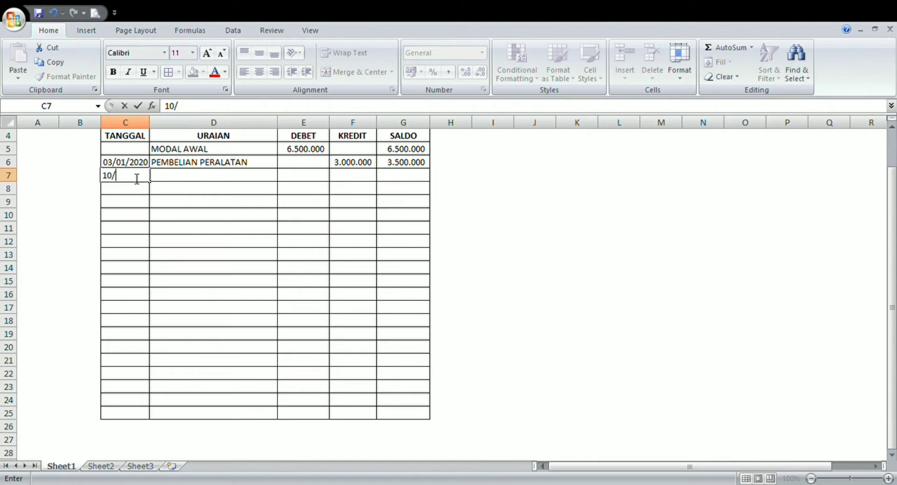
type("04/2020")
- Enter the description SEWA BANGUNAN in URAIAN cell D7
left_click(183, 176)
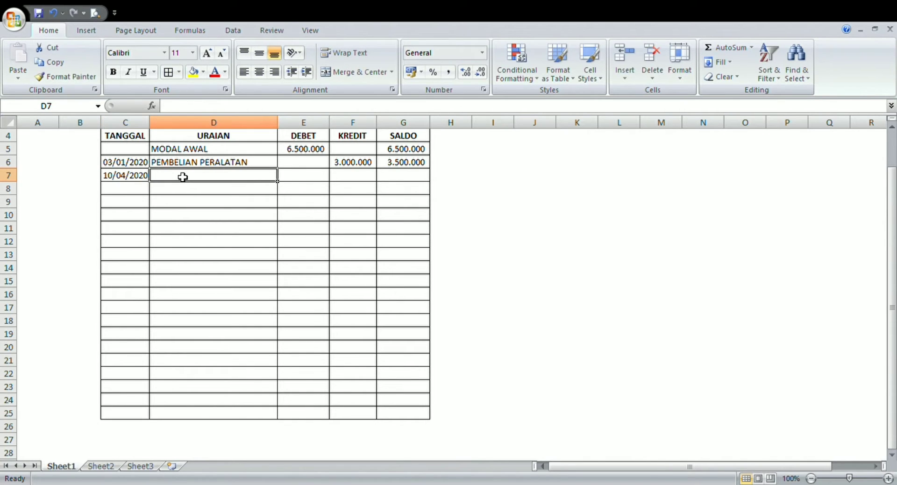
type("SEW")
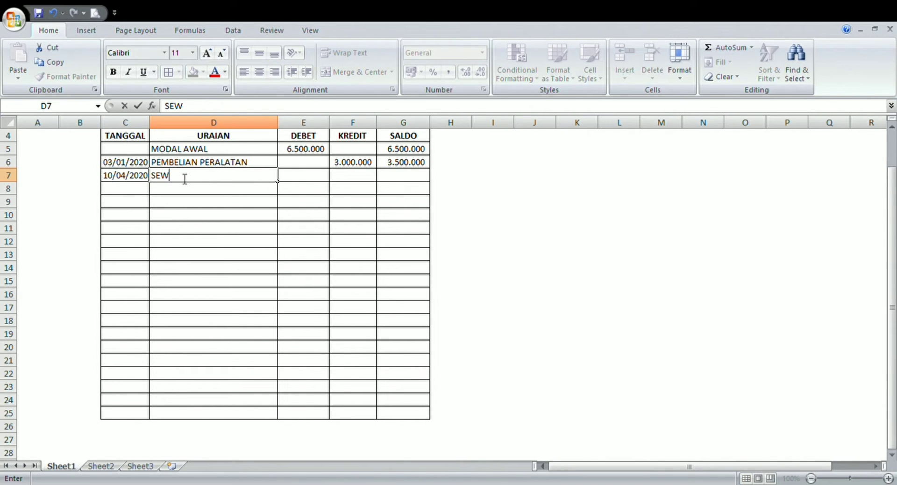
type("A BANGUNAN")
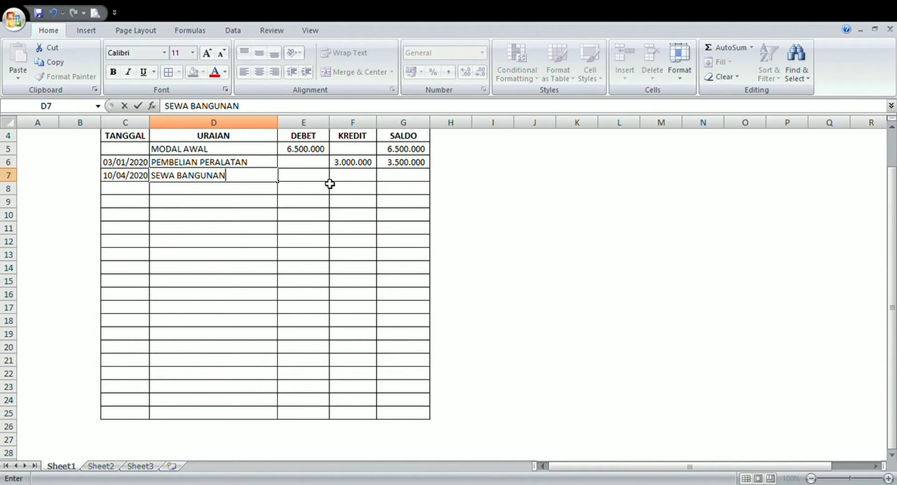
- Enter 1000000 as the KREDIT amount of the building rent in cell F7
left_click(346, 181)
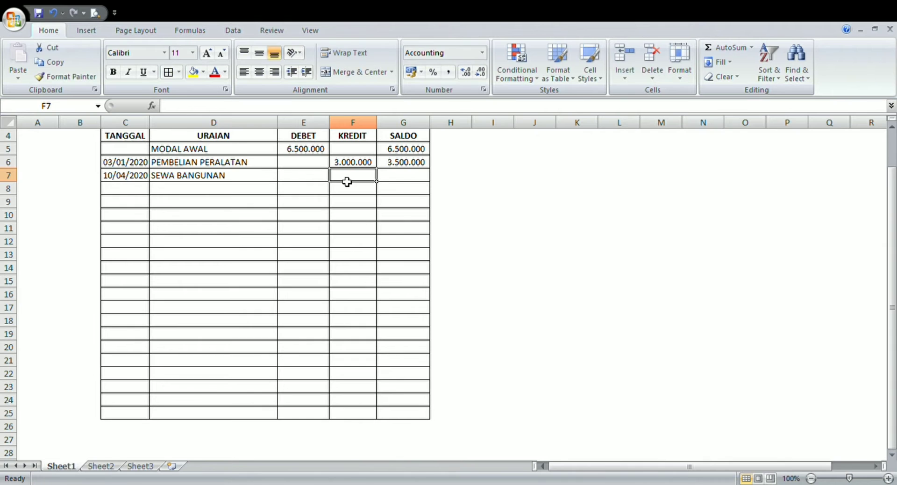
type("1")
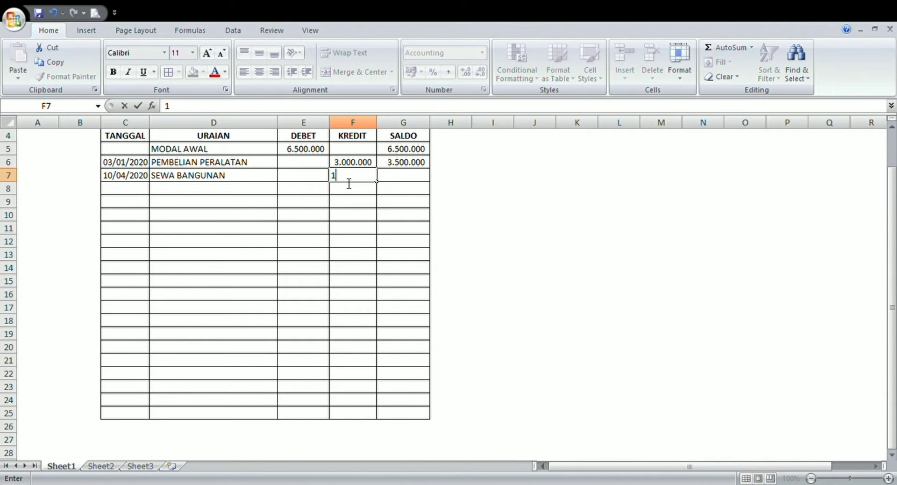
type("000000")
key("Return")
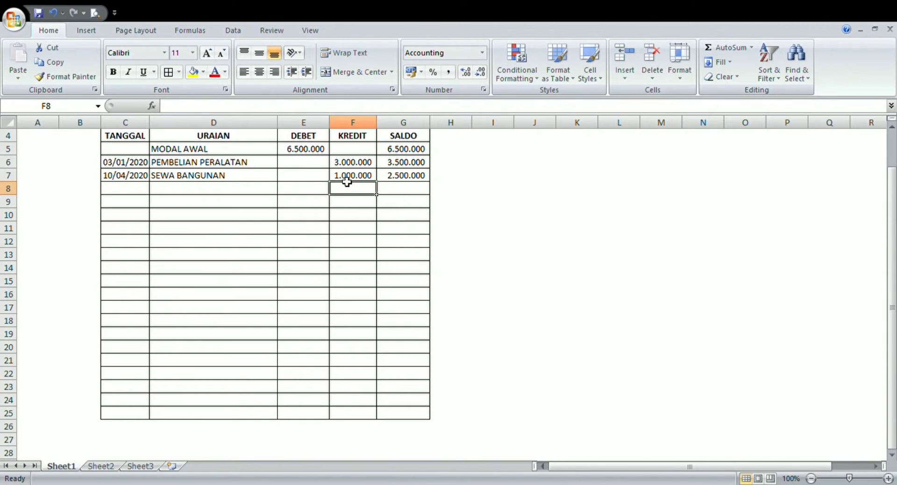
- Enter the date 13/05/2020 in TANGGAL cell C8
left_click(136, 191)
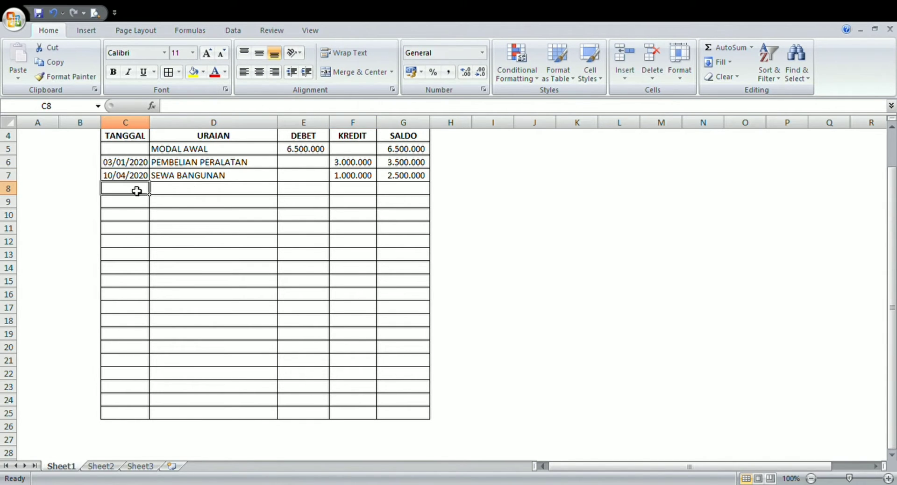
double_click(138, 192)
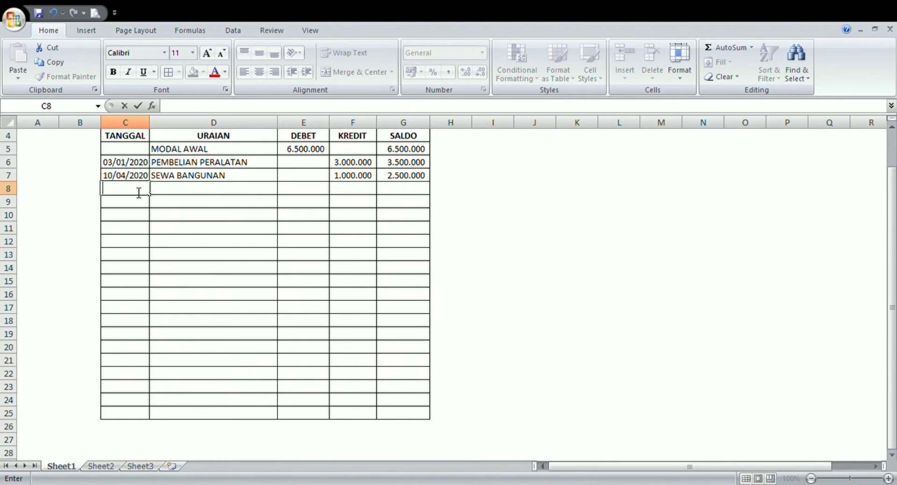
type("13/05/2020")
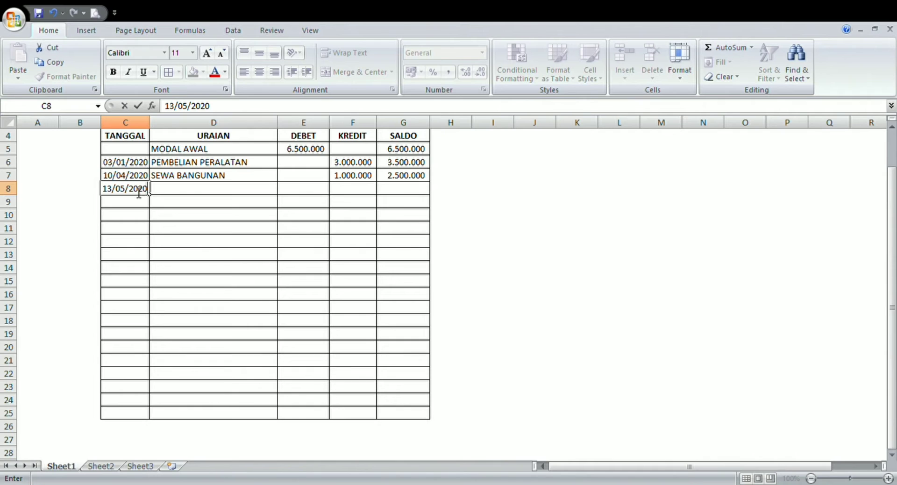
- Enter the description PEMBELIAN PERLENGKAPAN in URAIAN cell D8
left_click(163, 190)
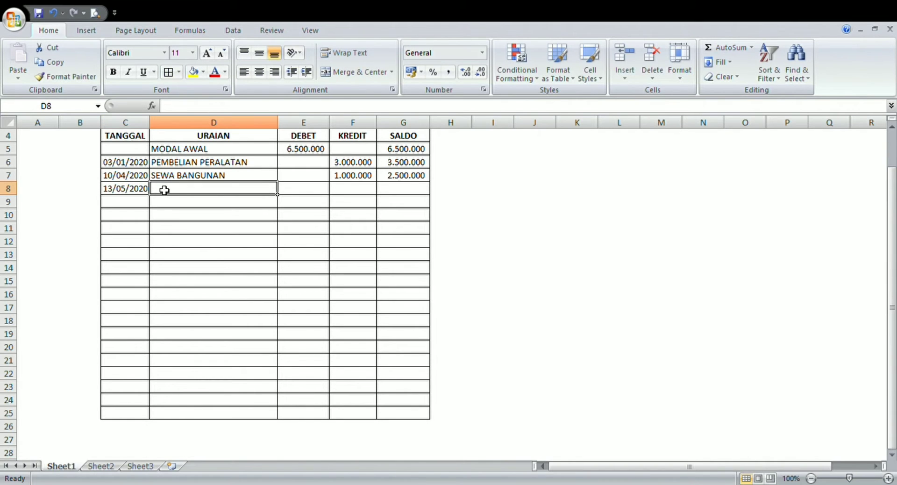
type("P")
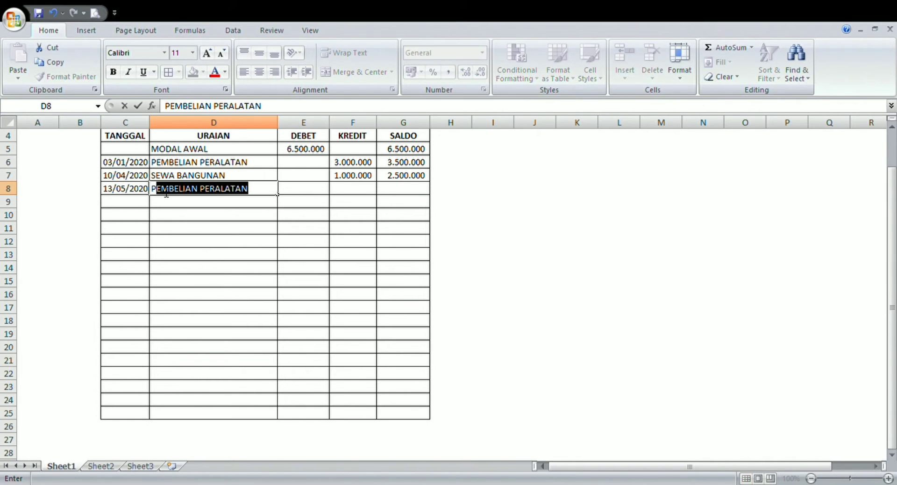
type("EMBELIAN PER")
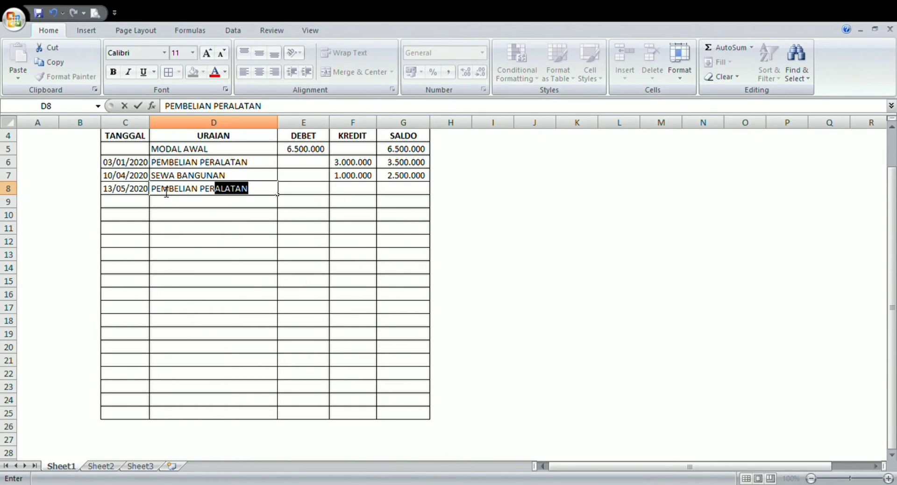
type("LENGKAPAM")
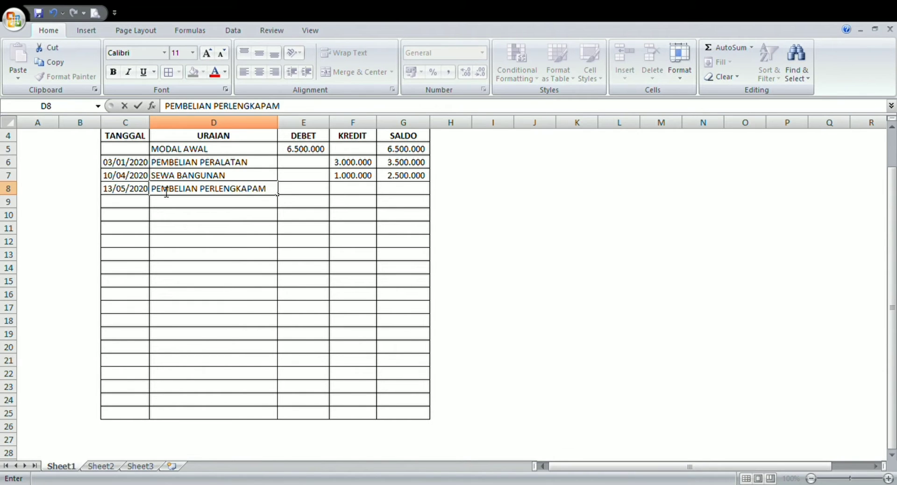
key("BackSpace")
type("N")
- Enter 1500000 as the KREDIT amount of the supplies purchase in cell F8
left_click(345, 198)
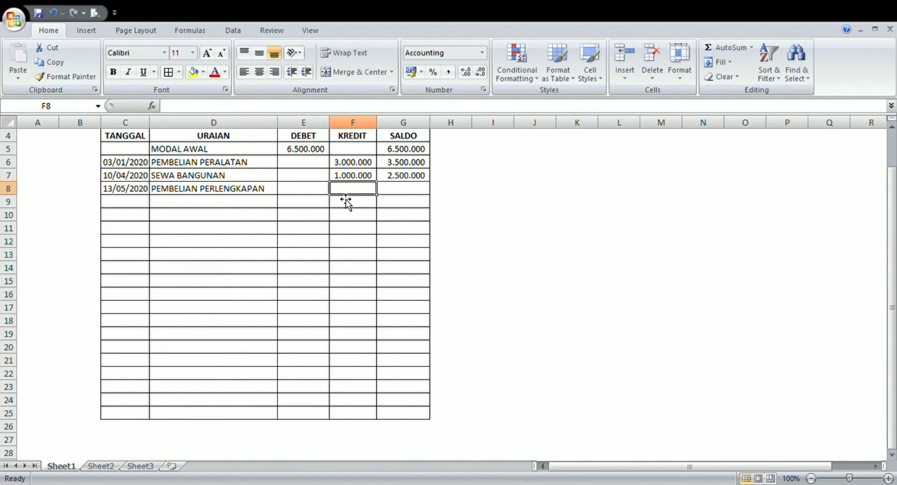
type("15")
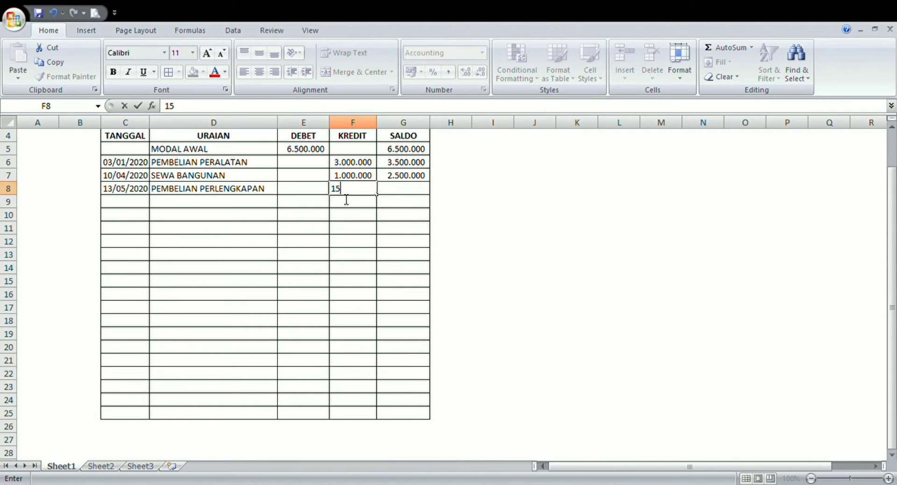
type("00000")
key("Return")
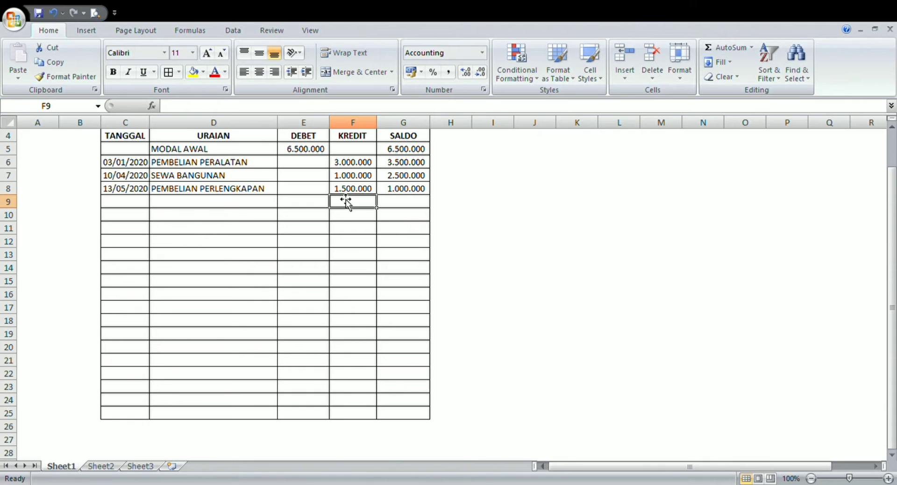
- Enter the date 20/06/2020 in TANGGAL cell C9
left_click(123, 203)
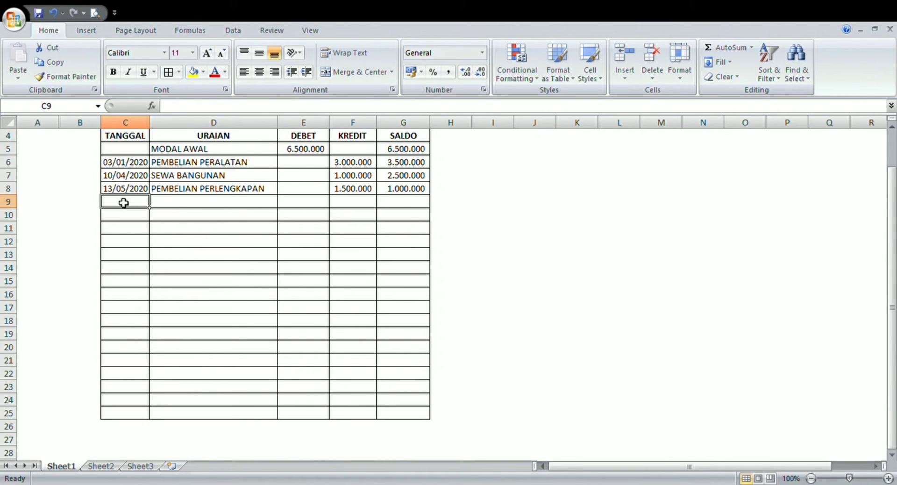
type("20/")
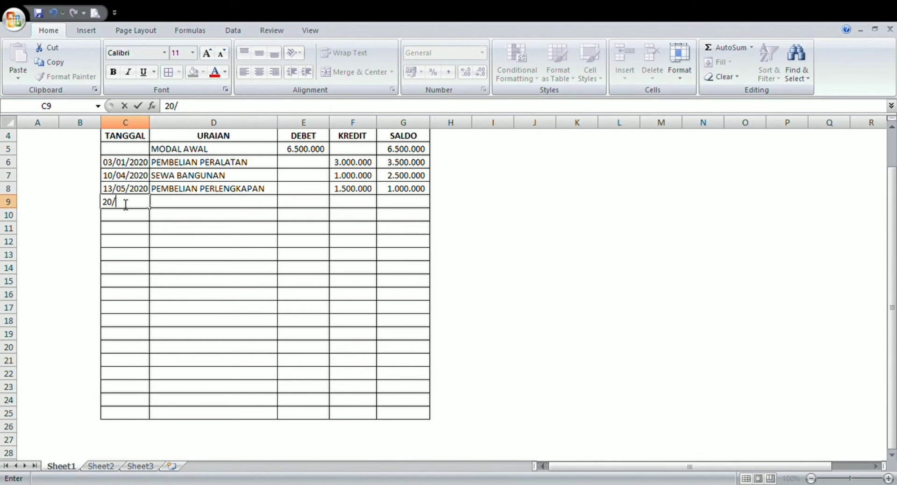
type("06/2020")
- Enter the description PEMASUKAN in URAIAN cell D9
left_click(167, 206)
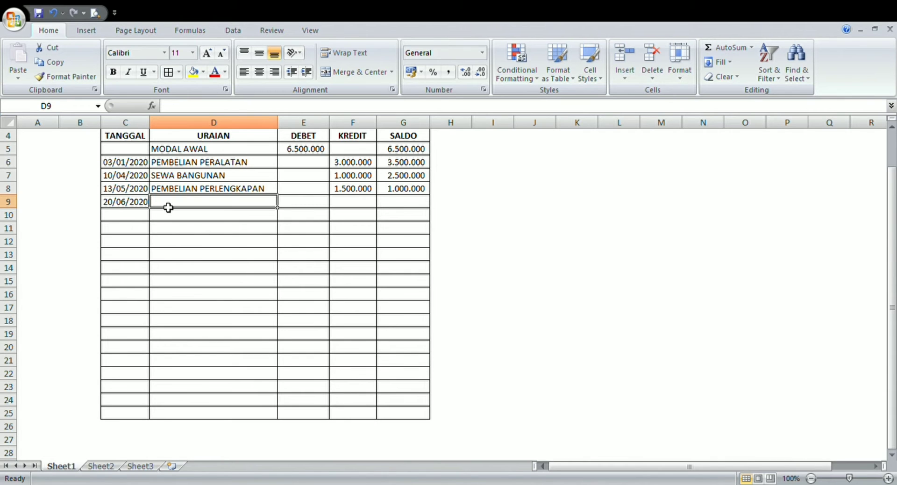
type("P")
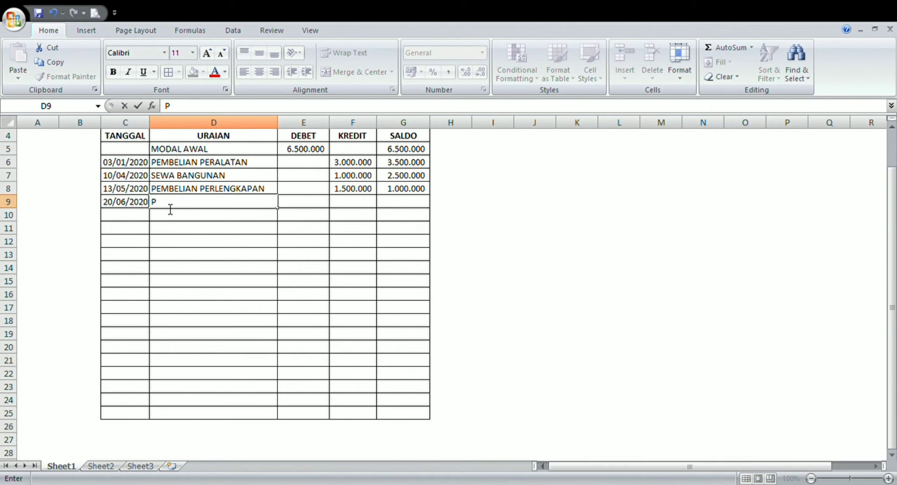
type("EMASUKAN")
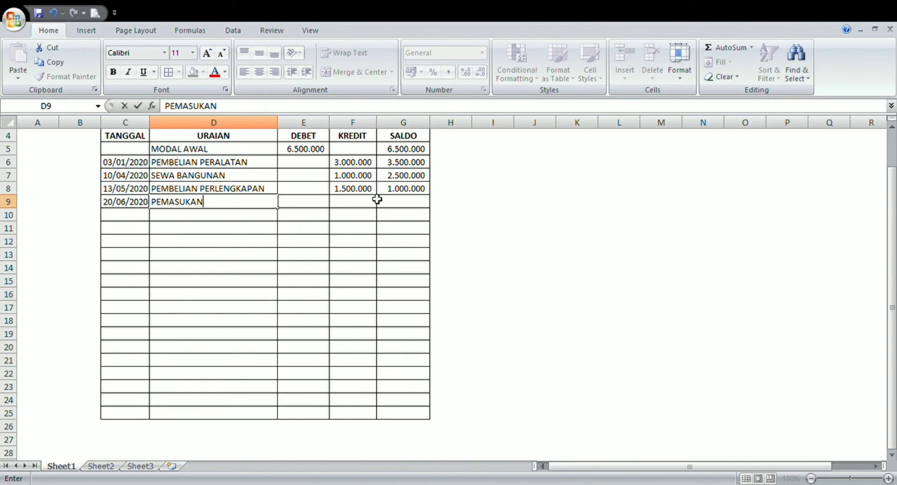
- Enter 4500000 as the DEBET amount of the income in cell E9
left_click(318, 203)
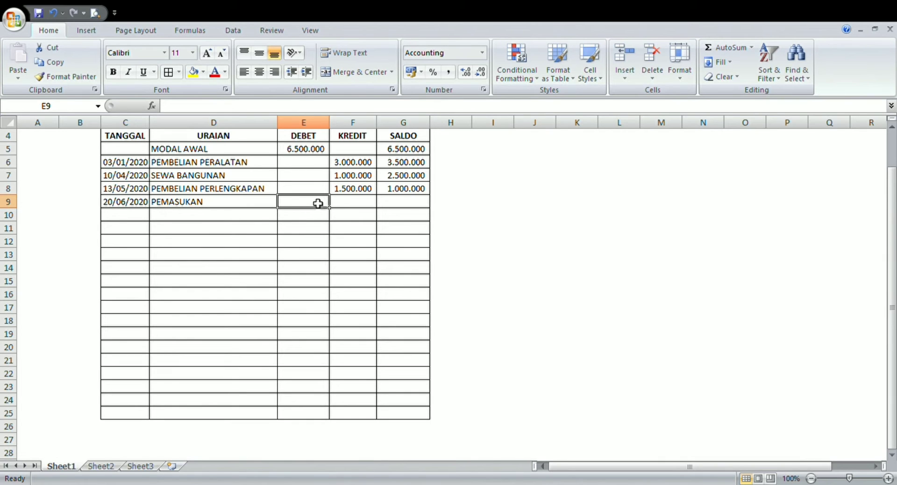
type("4.500.")
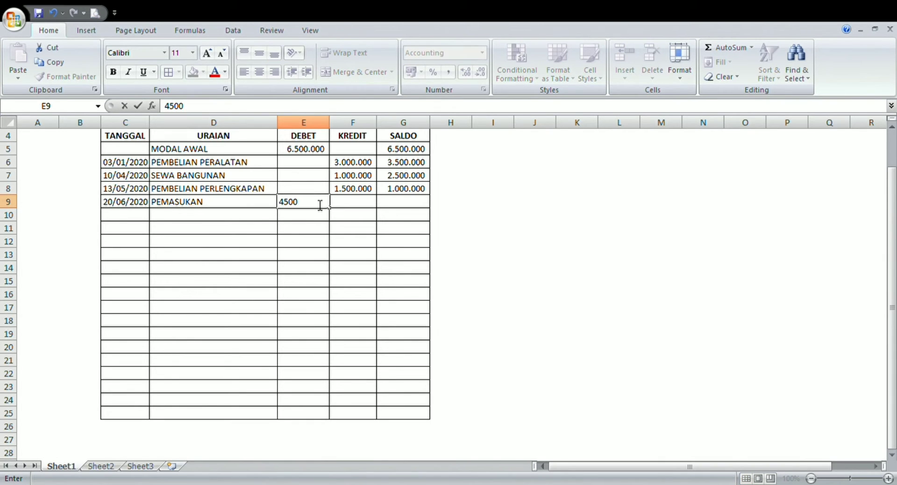
type("0000")
key("Return")
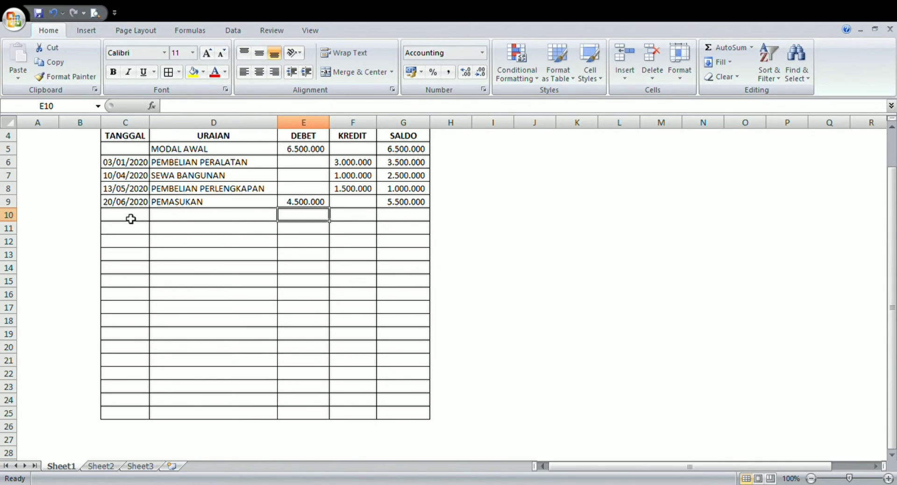
- Enter the date 05/07/2020 in TANGGAL cell C10
left_click(131, 219)
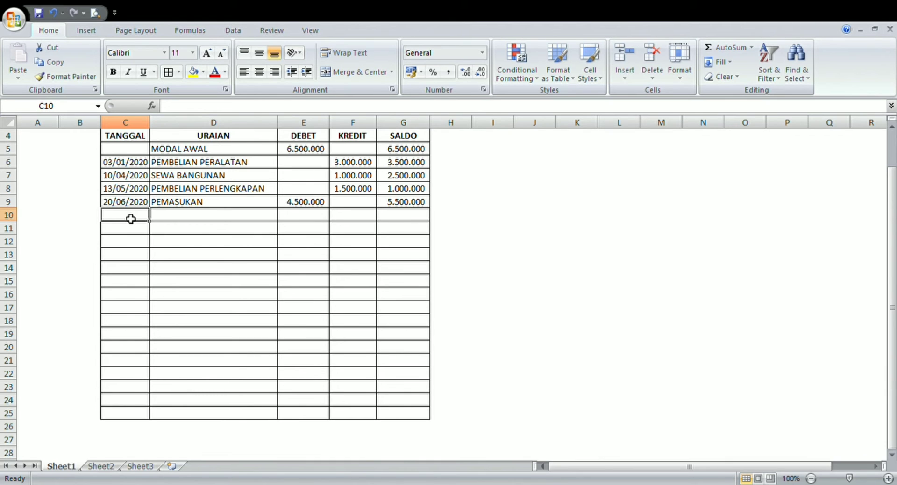
type("5")
key("BackSpace")
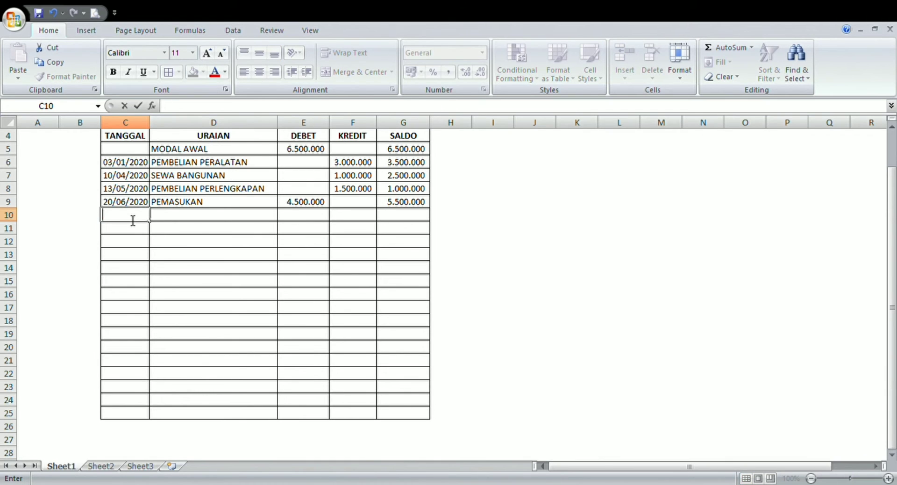
type("05/07/2020")
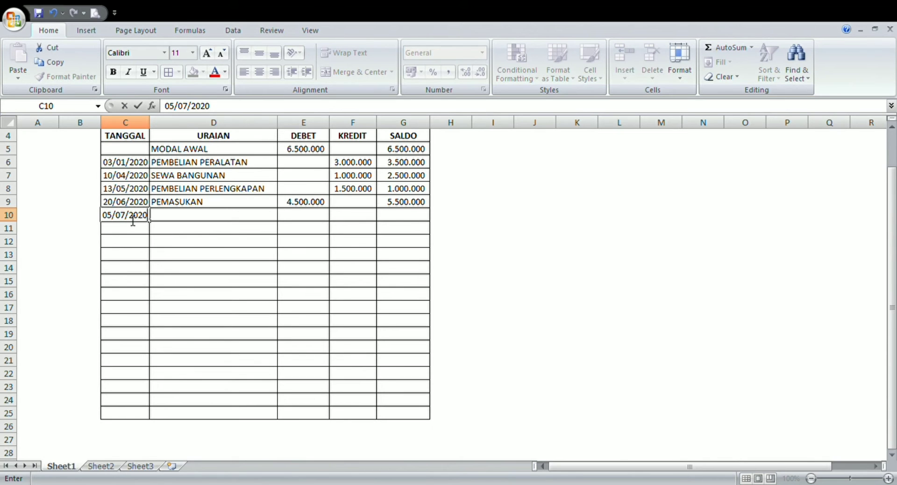
key("Tab")
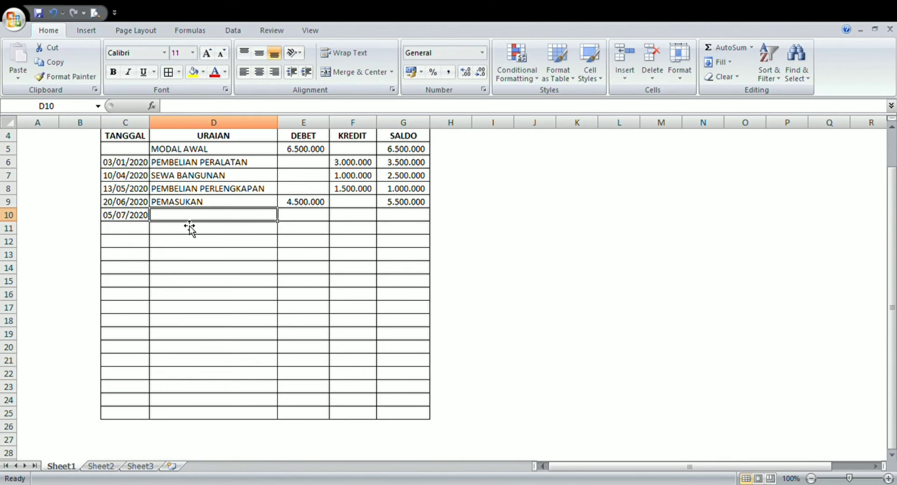
- Enter the description PEMBELIAN PILSA LISTRIK in URAIAN cell D10
type("PEMBE")
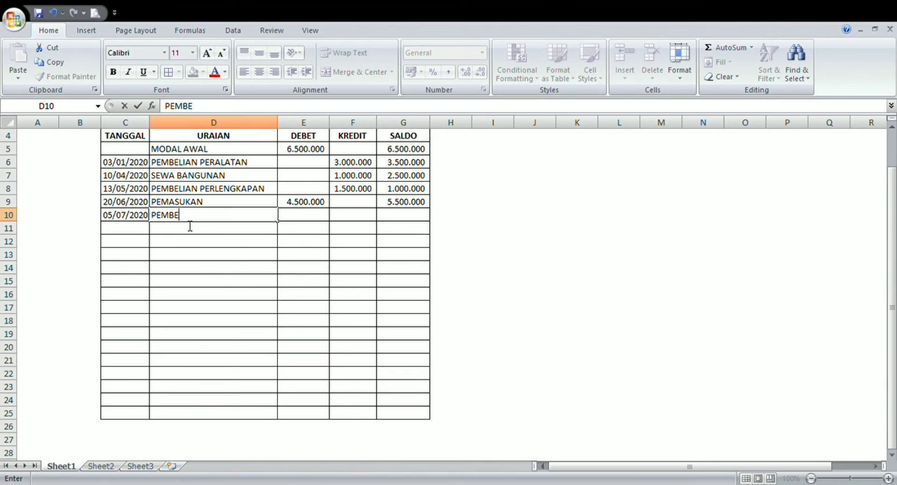
type("LIAN PILSA LISTRIK")
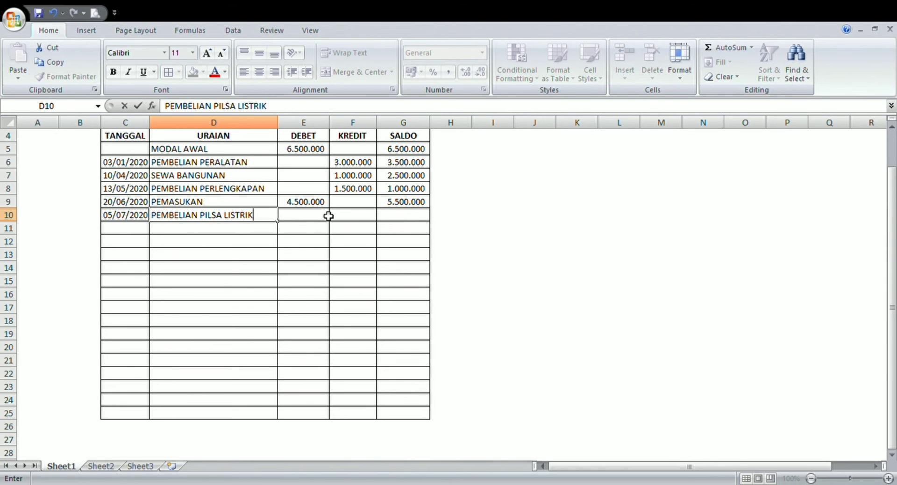
- Enter 500000 as the KREDIT amount of the electricity purchase in cell F10
left_click(347, 216)
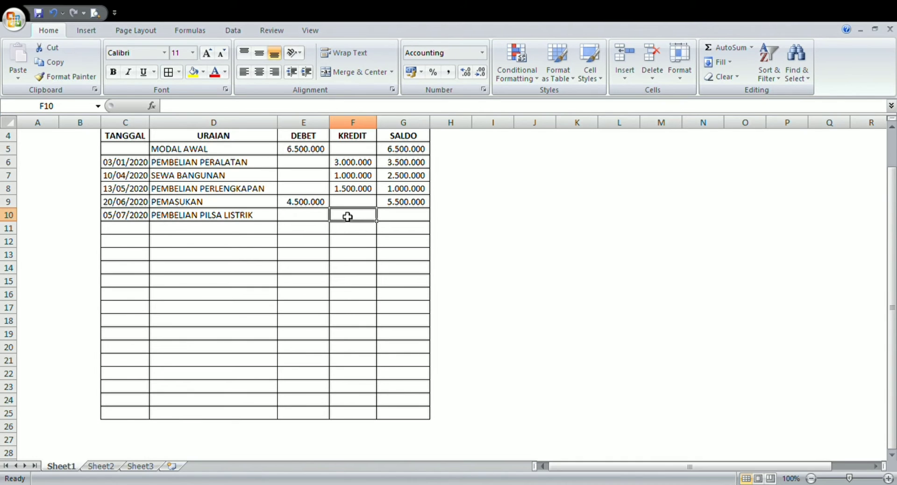
type("500")
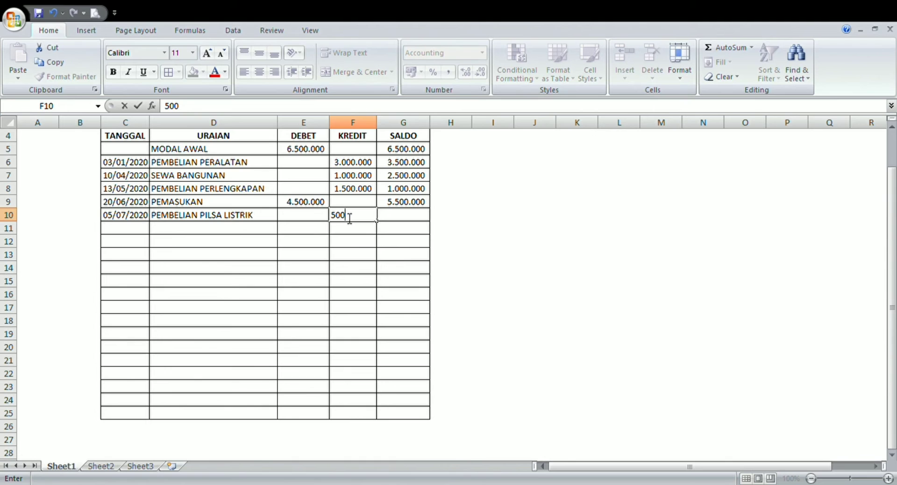
type("000")
key("Return")
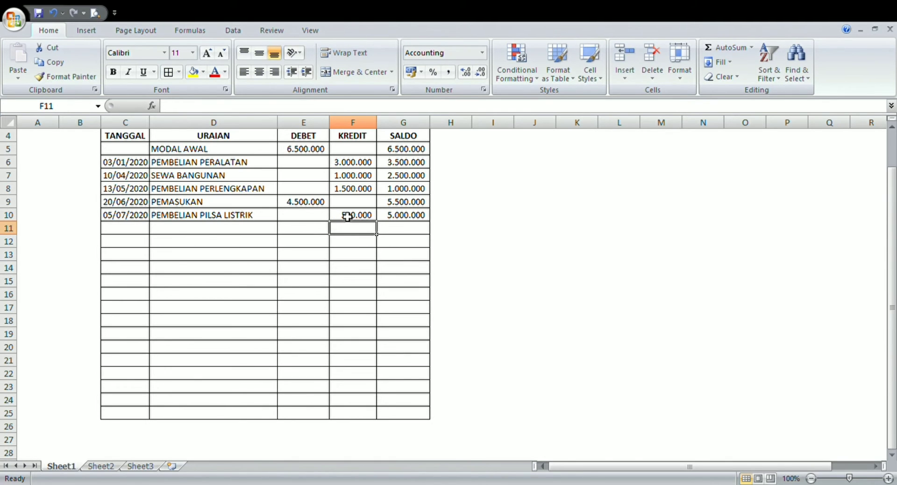
- Fill row 11 with the date 08/09/2020, the description PEMBAYARAN UANG AIR and a KREDIT amount of 430000
left_click(131, 229)
type("08/09/2020")
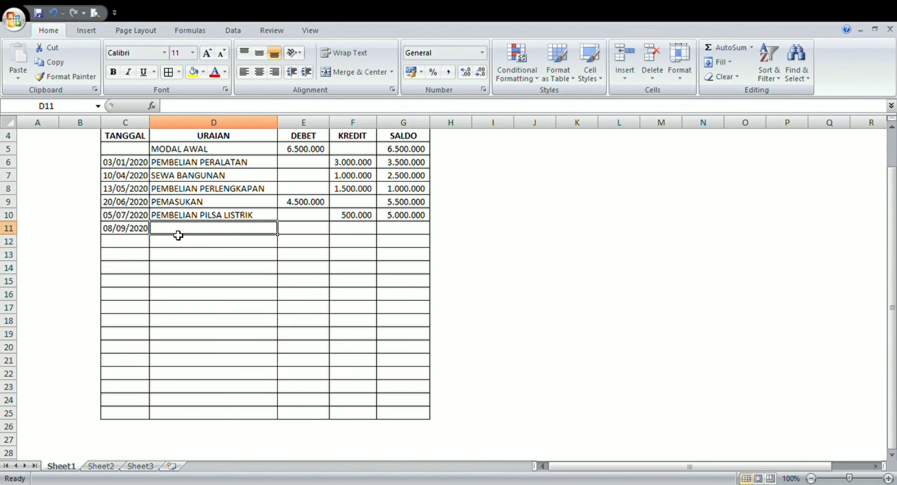
type("P")
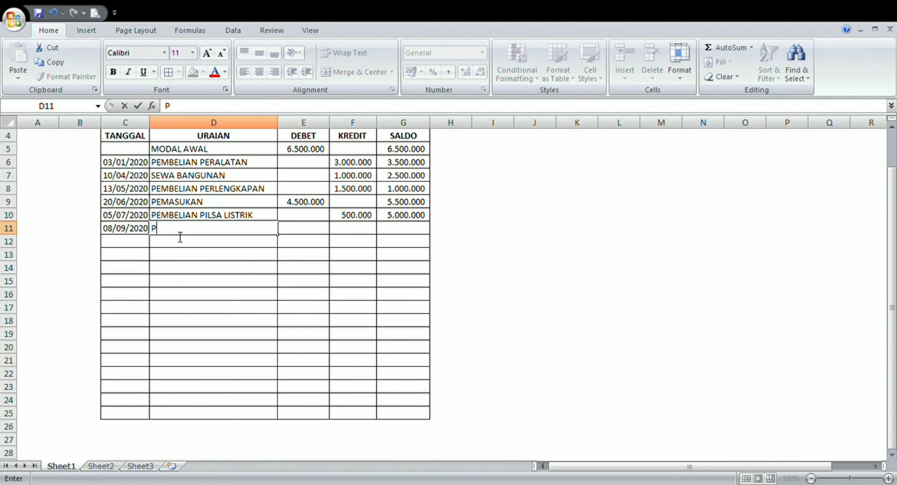
type("EMBAYARA")
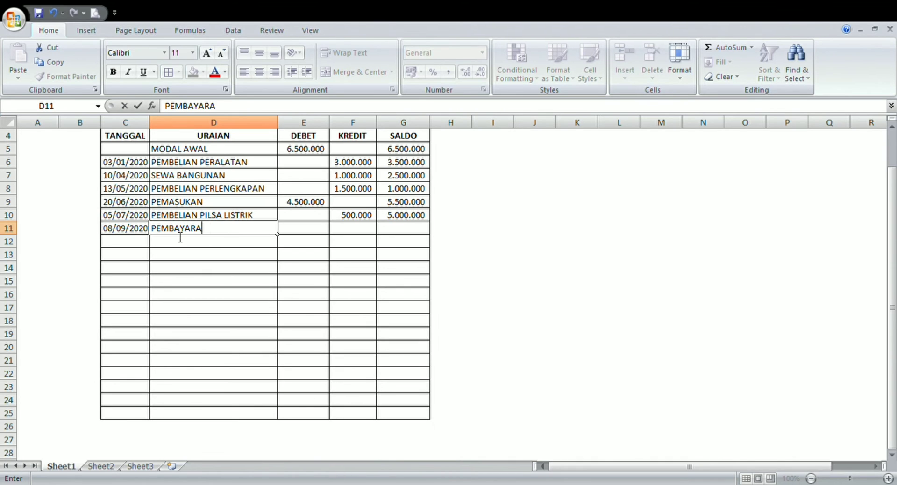
type("N UANG AI")
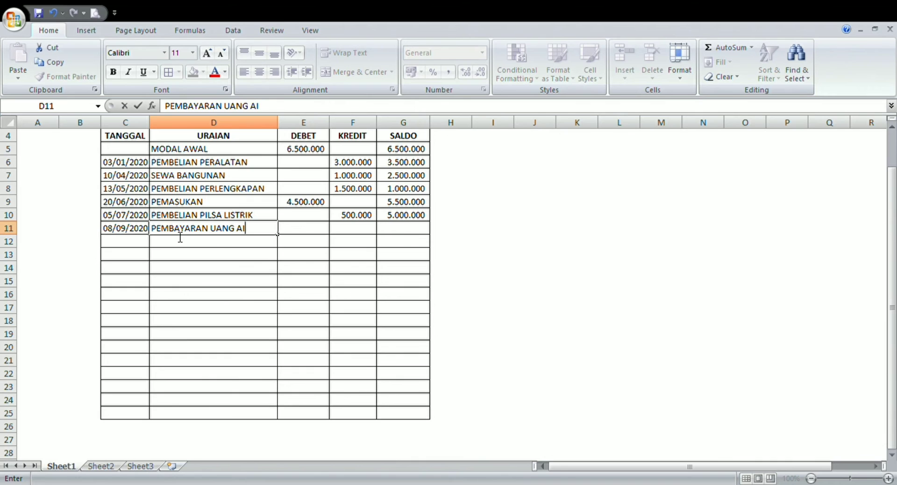
type("R")
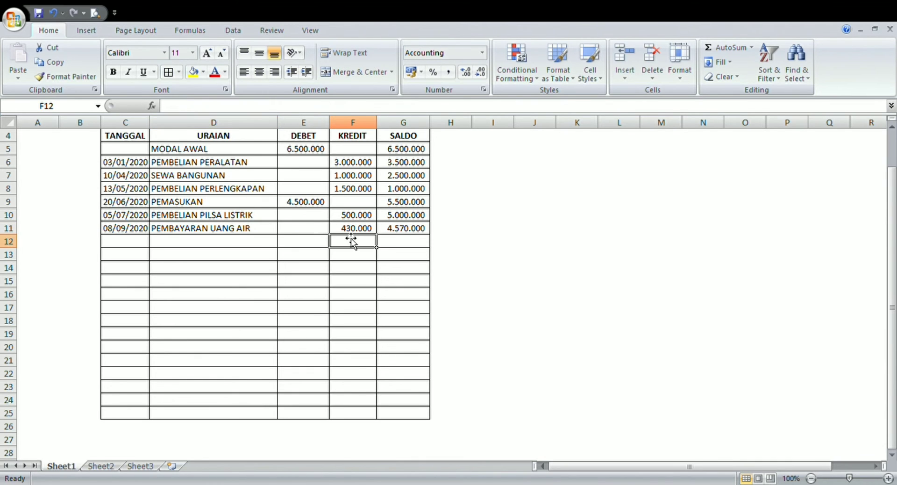
- Fill row 12 with the date 11/12/2020, the description GAJI KARYAWAN and a KREDIT amount of 1000000
left_click(115, 242)
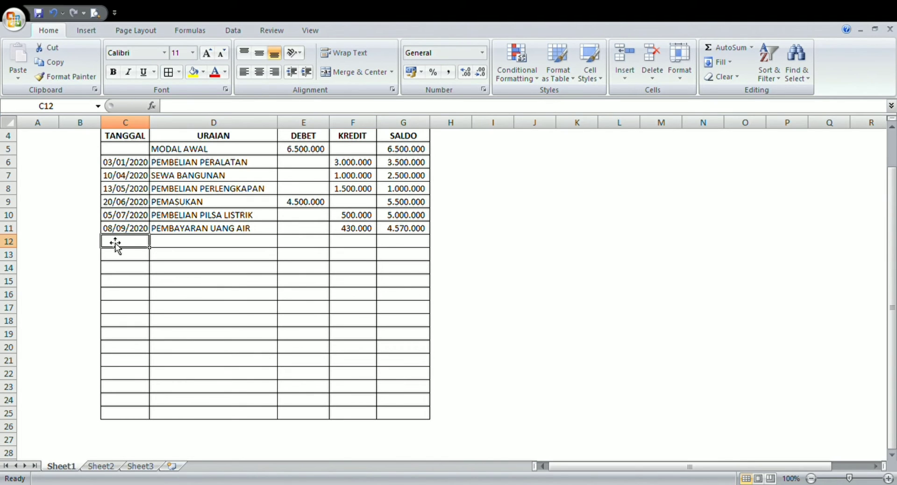
type("11/12/2020")
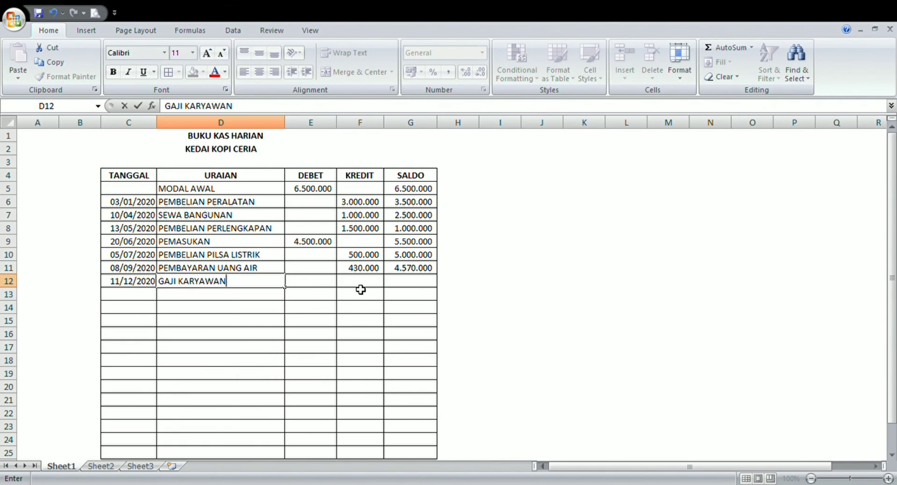
key("Tab")
key("Tab")
type("10")
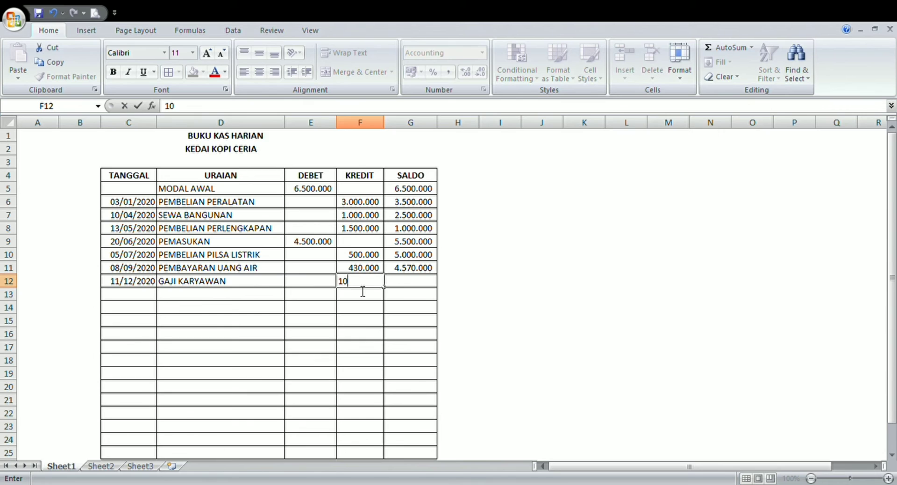
type("00000")
key("Return")
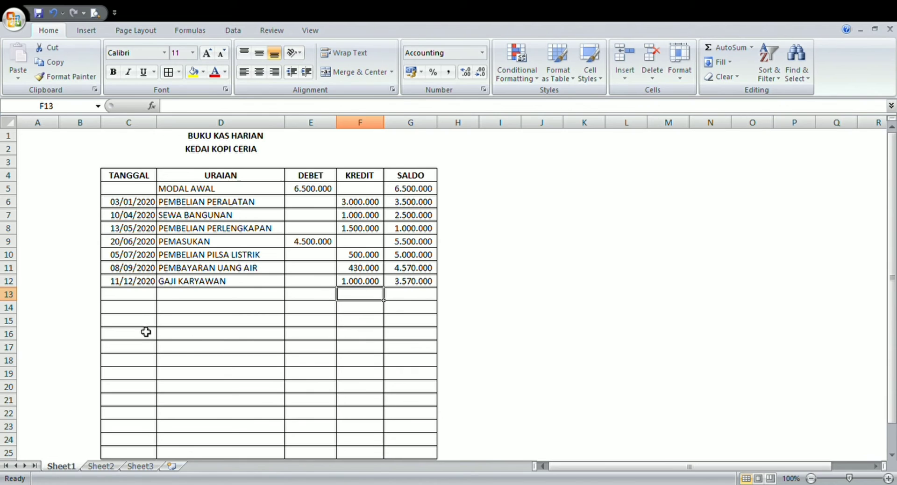
- Enter the date 20/12/2020 in TANGGAL cell C13 and go to the URAIAN cell of the same row
left_click(134, 298)
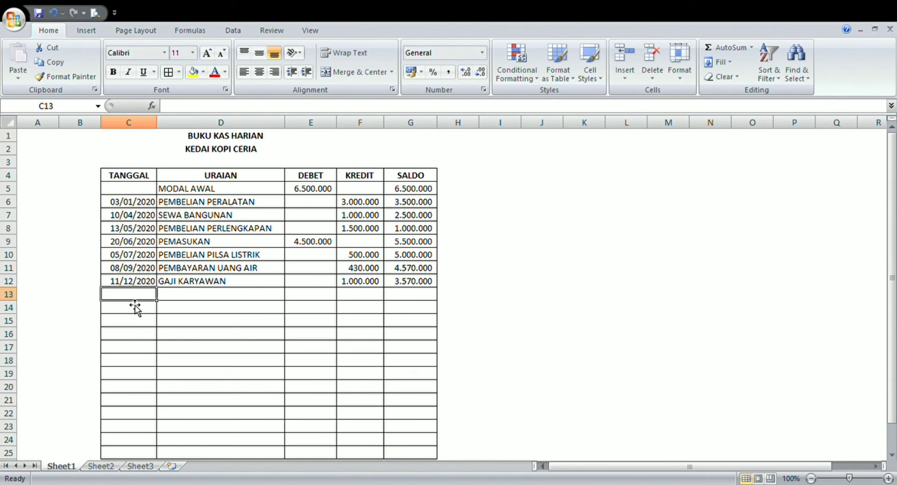
type("20")
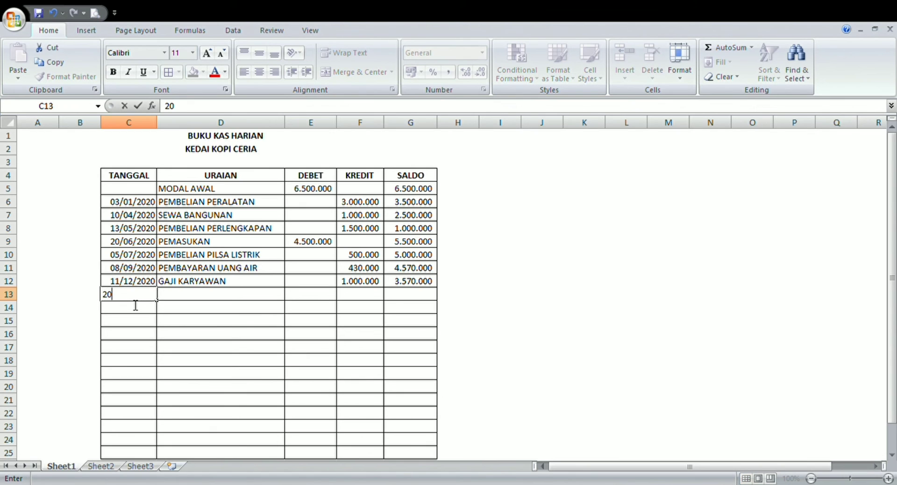
type("/12/2020")
left_click(176, 296)
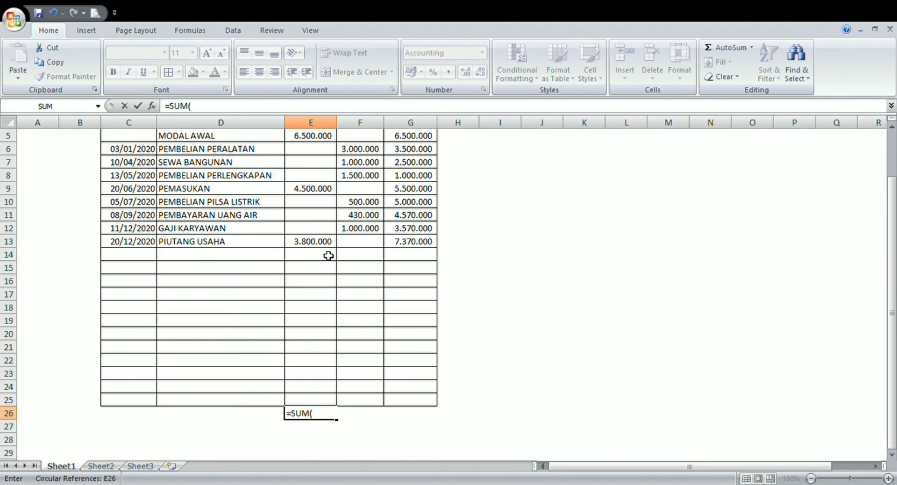
- Complete the DEBET total in cell E26 with the formula =SUM(E5:E25)
key("Up")
key("Up")
key("Up")
key("Up")
key("Up")
key("Up")
key("Up")
key("Up")
key("Up")
key("Up")
key("Up")
key("Up")
key("Up")
key("Up")
key("Up")
key("Up")
key("Up")
key("Up")
key("Up")
key("Up")
key("Up")
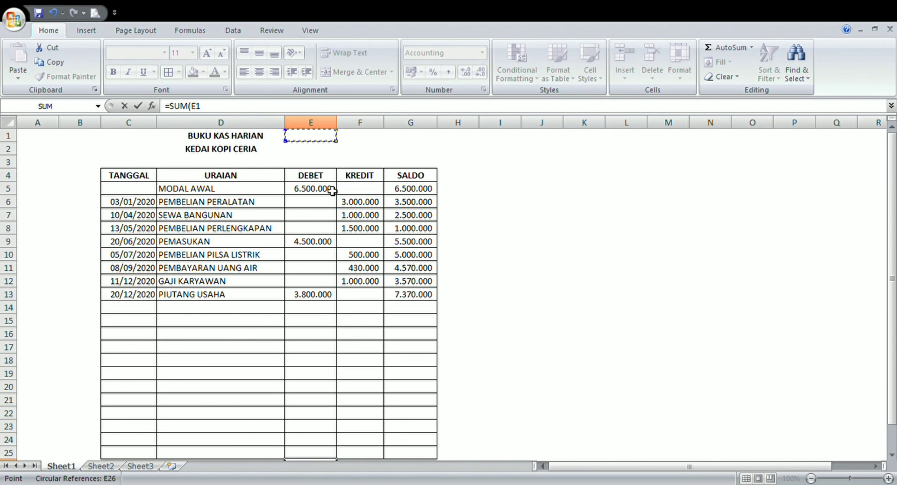
left_click(327, 188)
left_click_drag(341, 200, 348, 445)
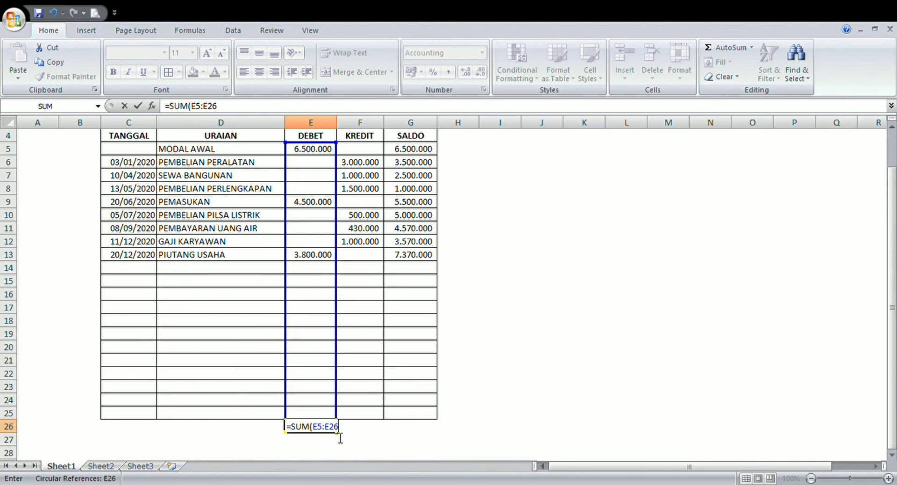
key("BackSpace")
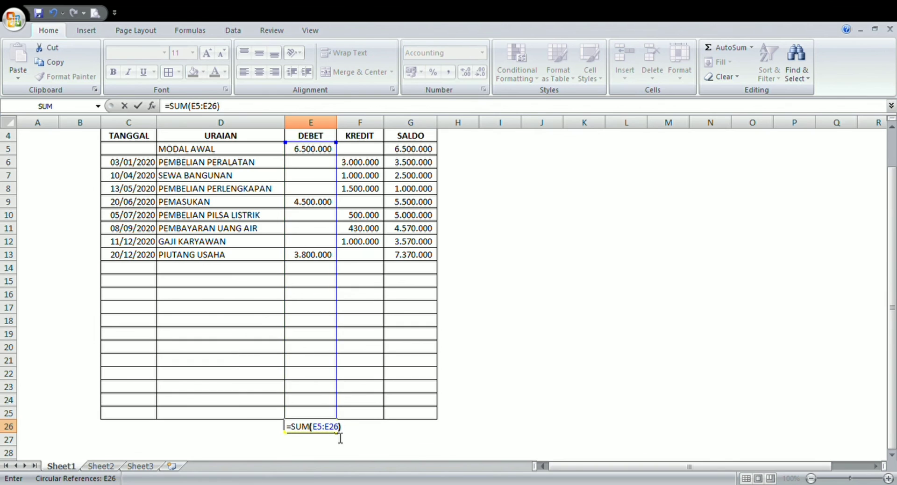
type("5)")
key("Return")
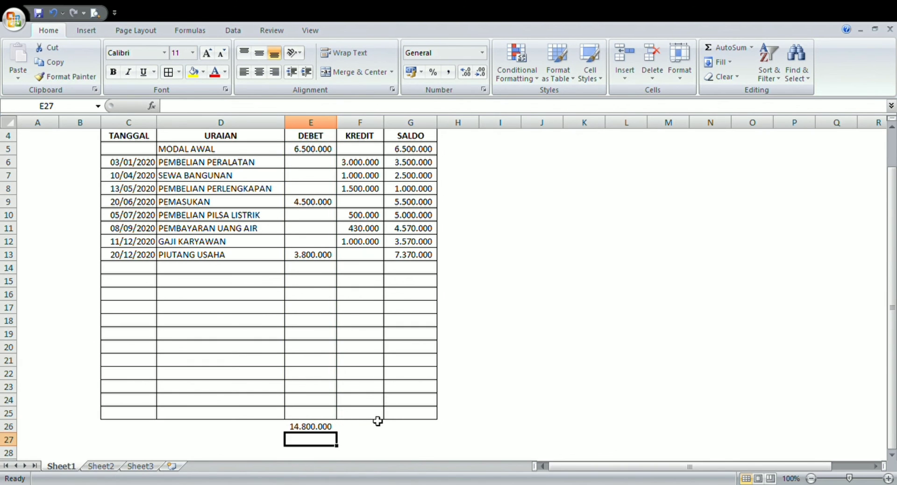
- Total the KREDIT column in cell F26 with the formula =SUM(F5:F25)
left_click(365, 428)
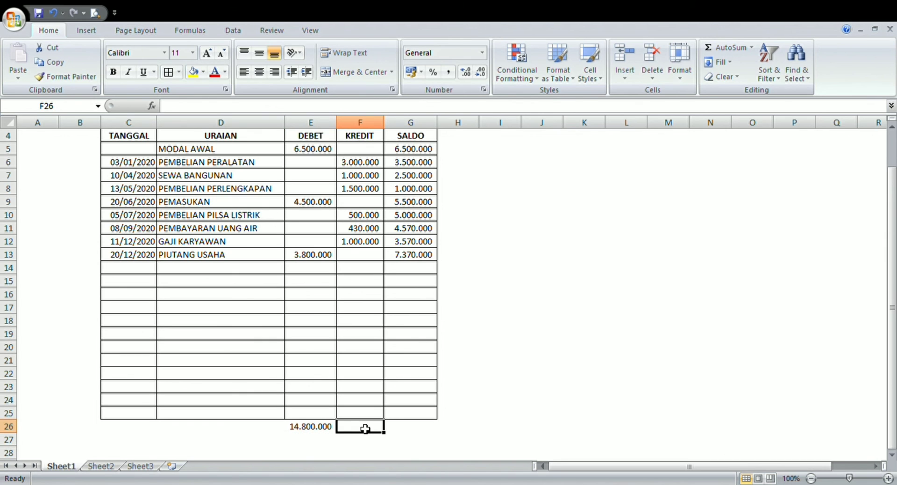
type("=")
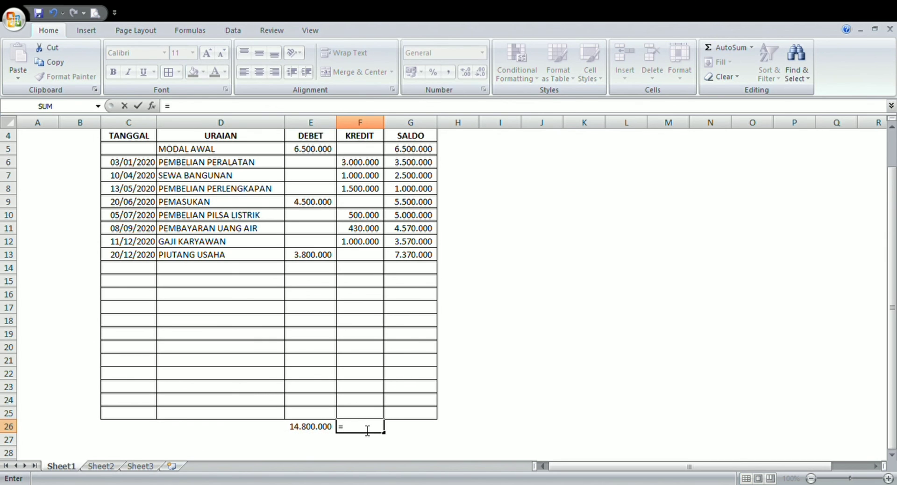
type("SUM")
left_click(378, 150)
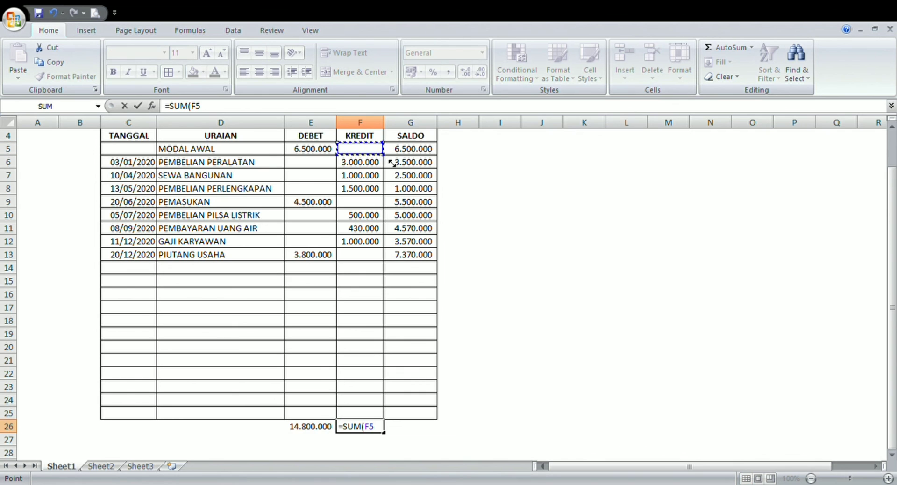
left_click_drag(392, 163, 389, 426)
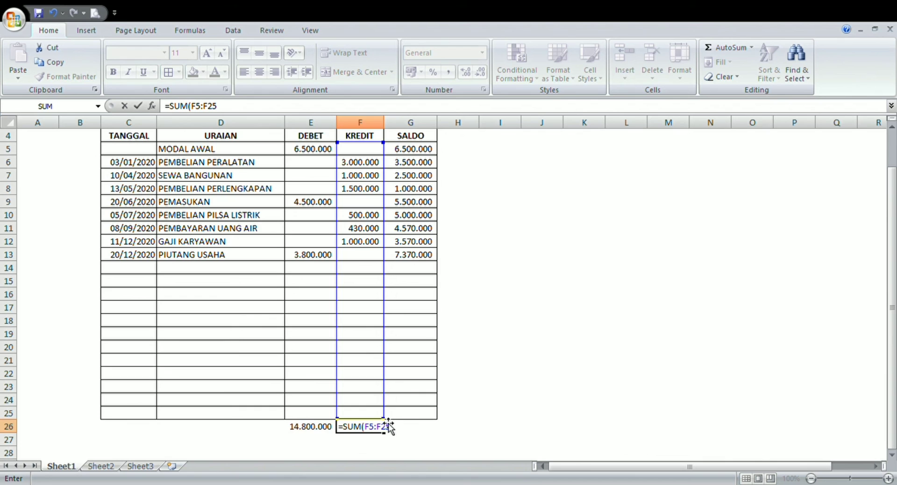
type(")")
key("Return")
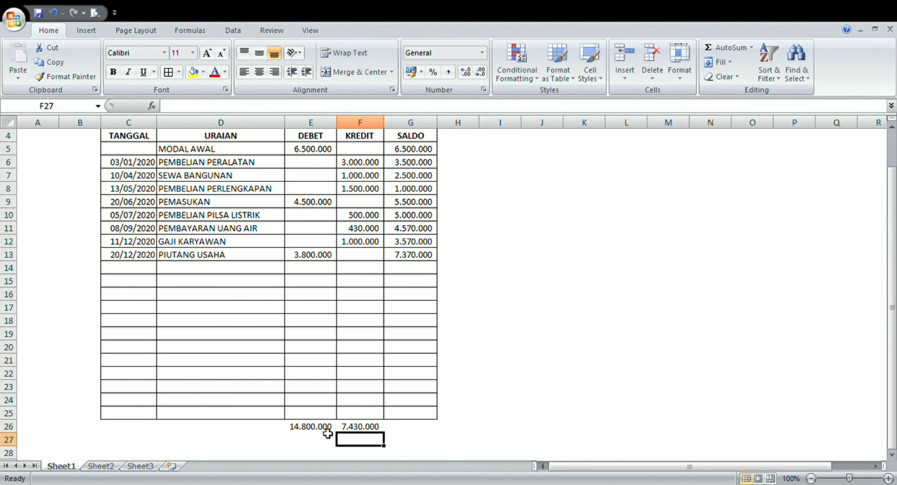
- Calculate the final SALDO in cell G26 by subtracting total credit from total debit with =E26-F26
left_click(420, 431)
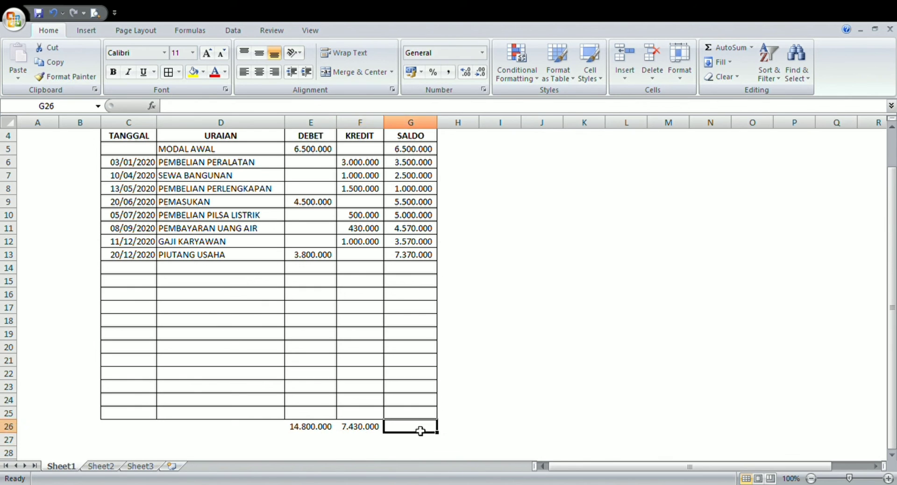
type("=")
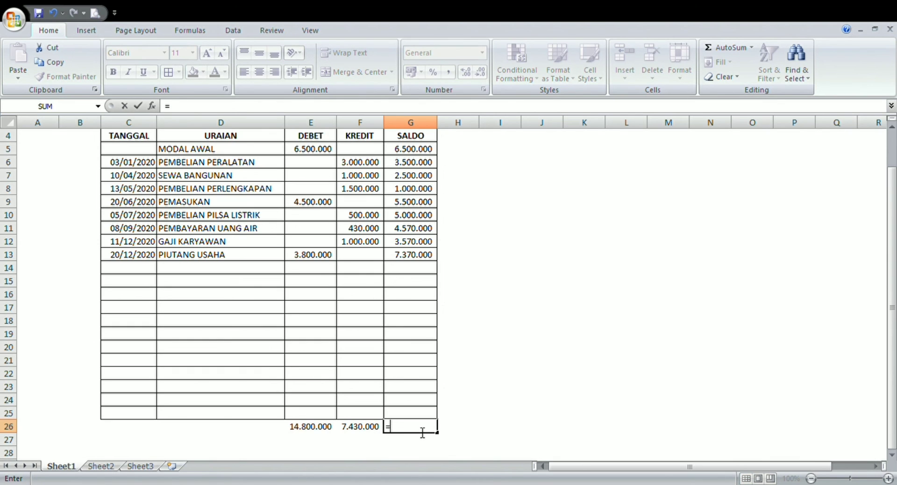
left_click(323, 431)
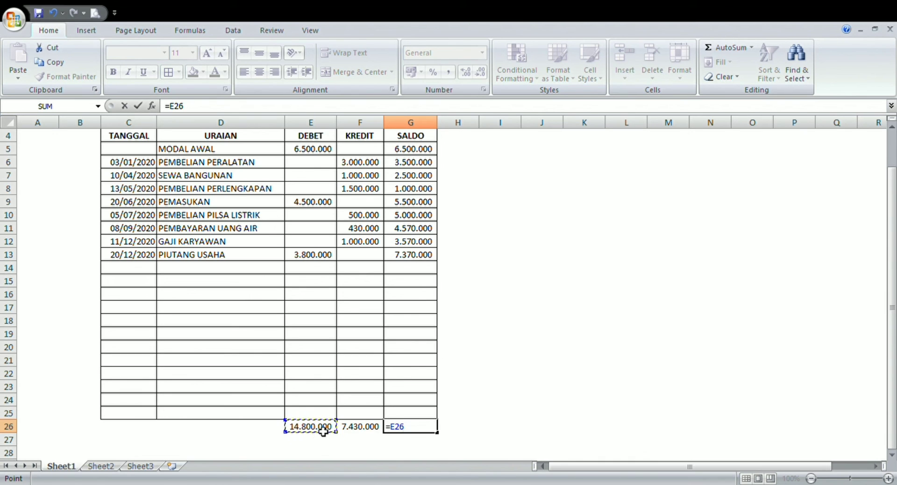
type("-")
left_click(361, 432)
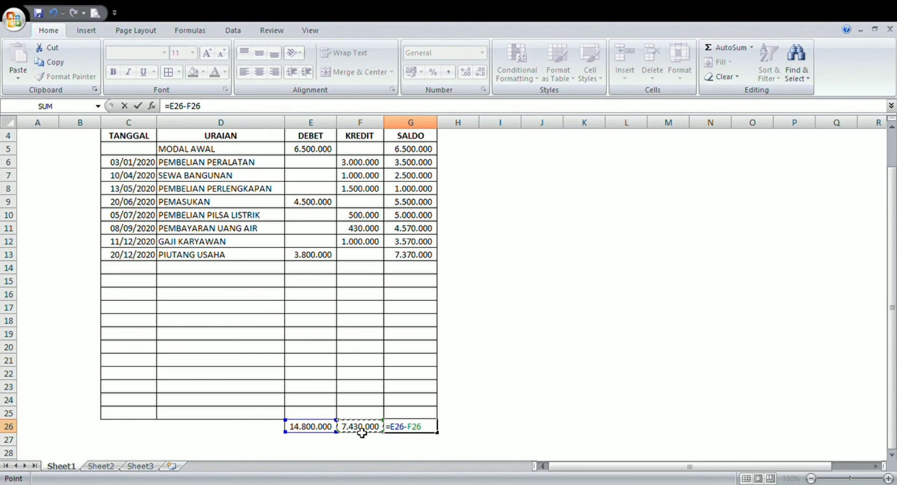
key("Return")
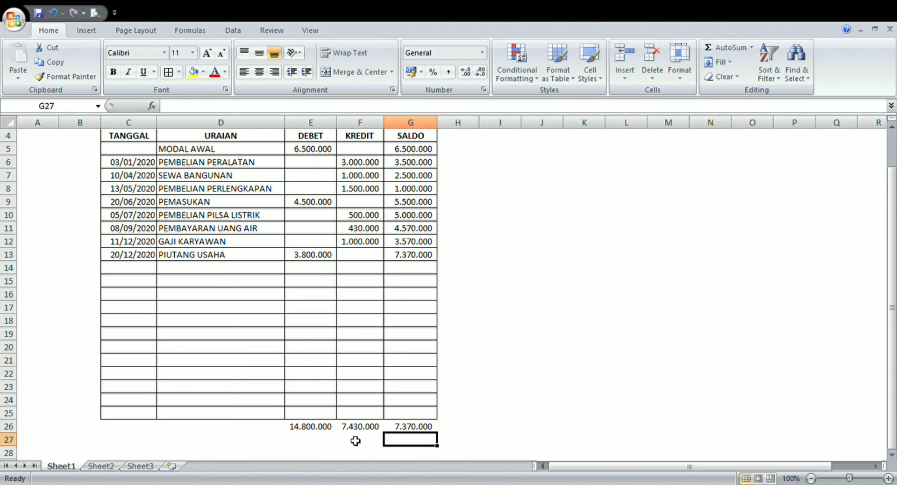
- Apply all borders to the DEBET, KREDIT and SALDO total cells E26, F26 and G26
left_click(311, 427)
left_click(174, 75)
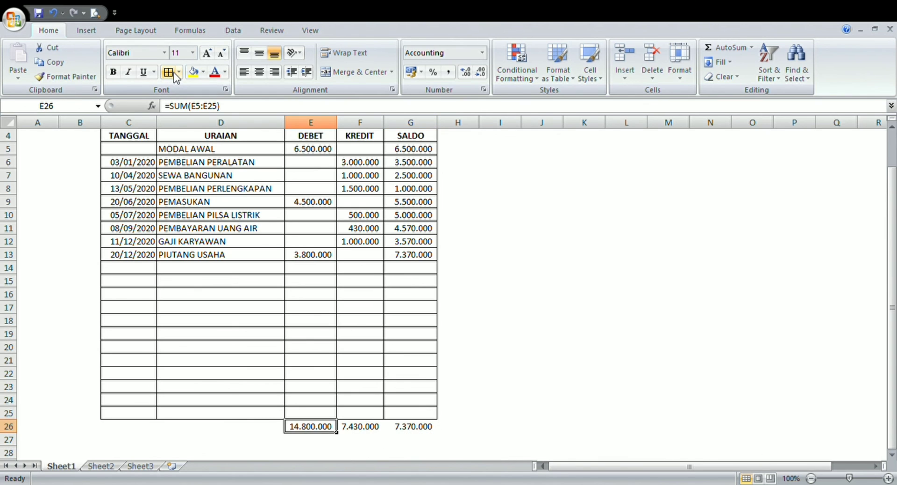
left_click(365, 430)
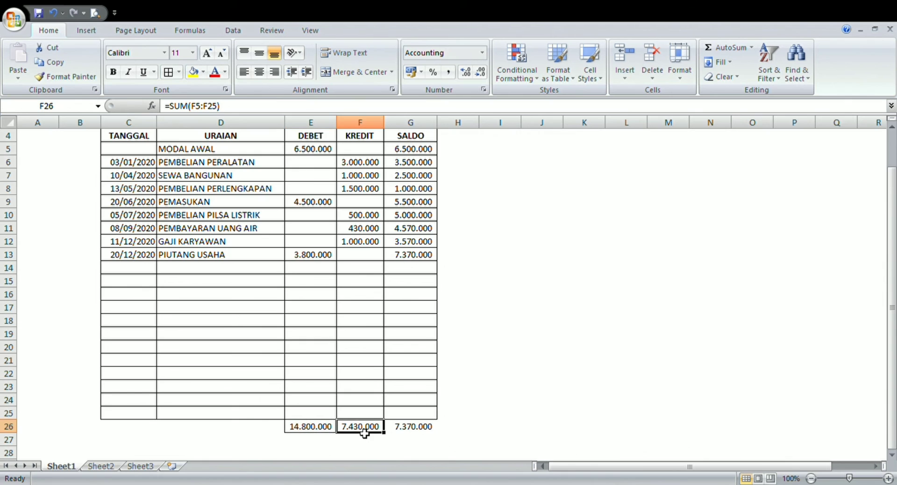
left_click(169, 71)
left_click(433, 439)
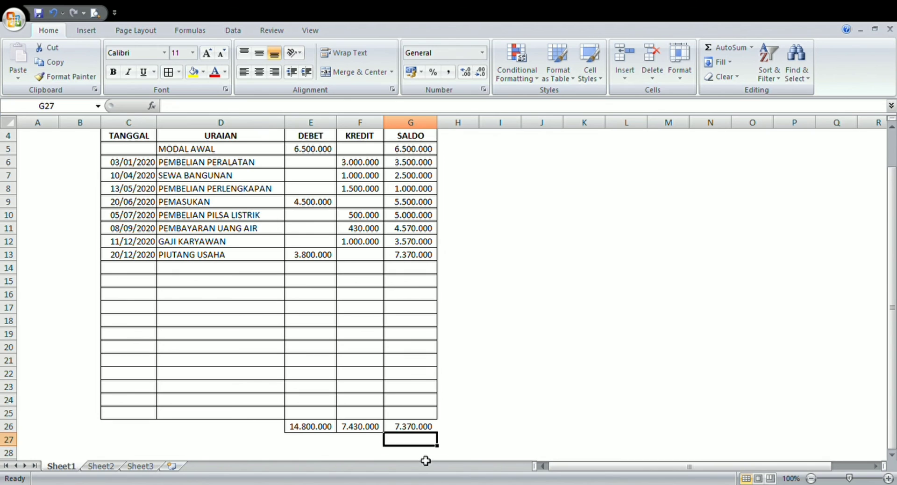
left_click(414, 426)
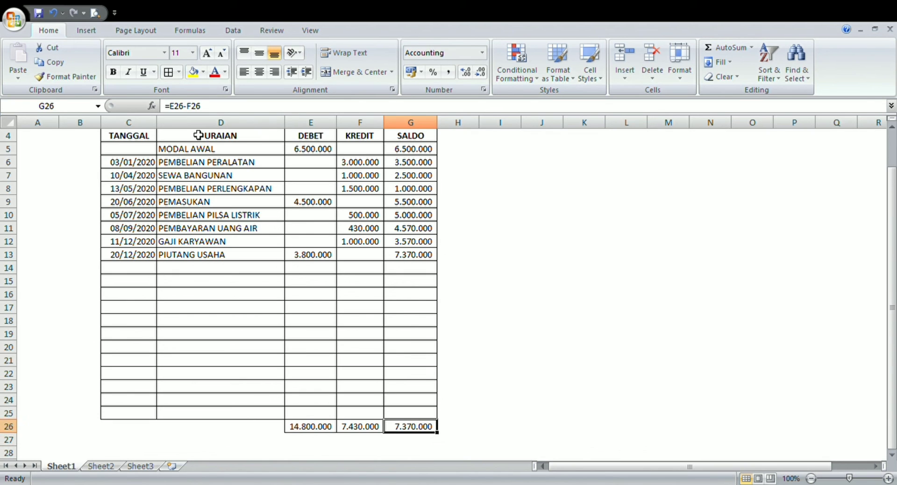
left_click(168, 70)
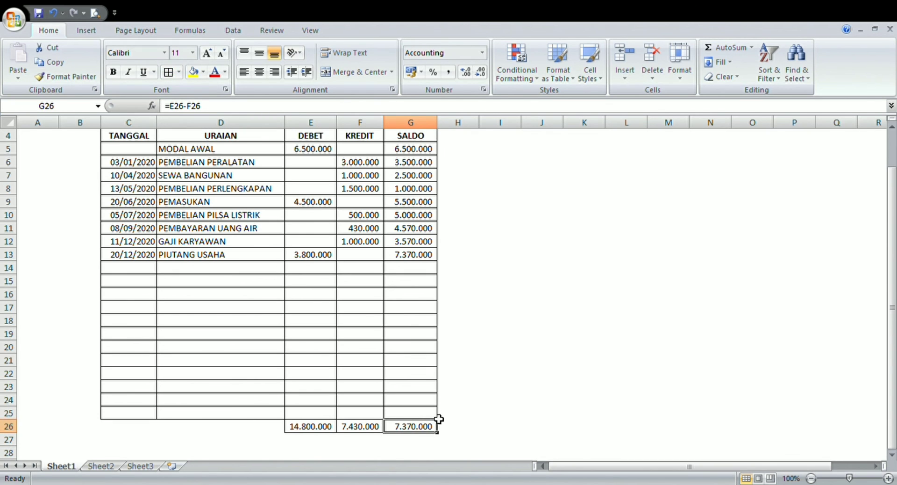